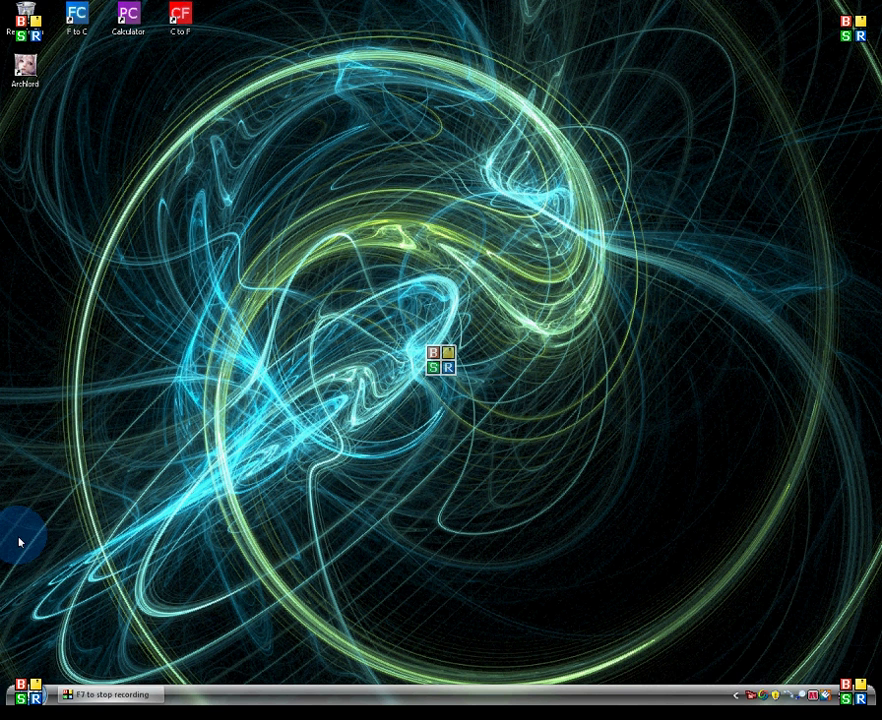
# - Launch GIMP from its desktop shortcut and let the startup finish
pyautogui.doubleClick(25, 64)
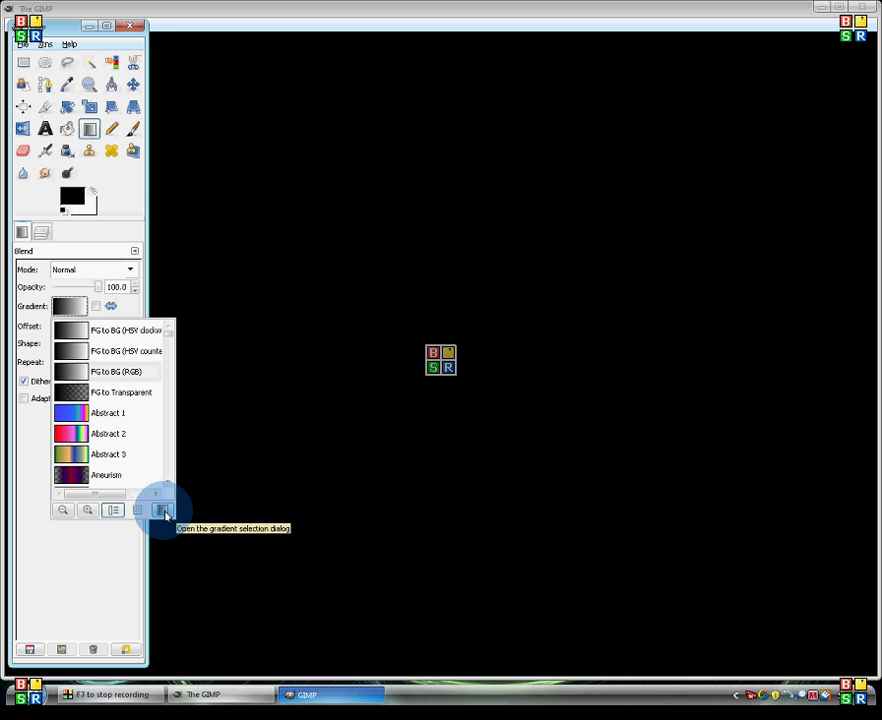
# - Open the Gradients dialog as a separate window and move it to the screen centre
pyautogui.click(166, 514)
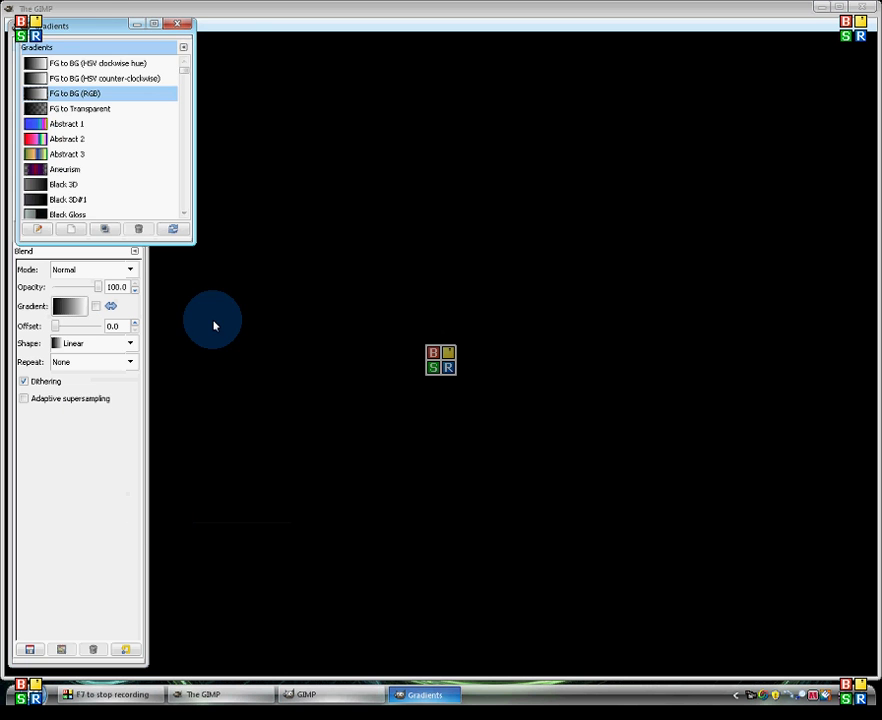
pyautogui.moveTo(61, 33); pyautogui.dragTo(433, 216)
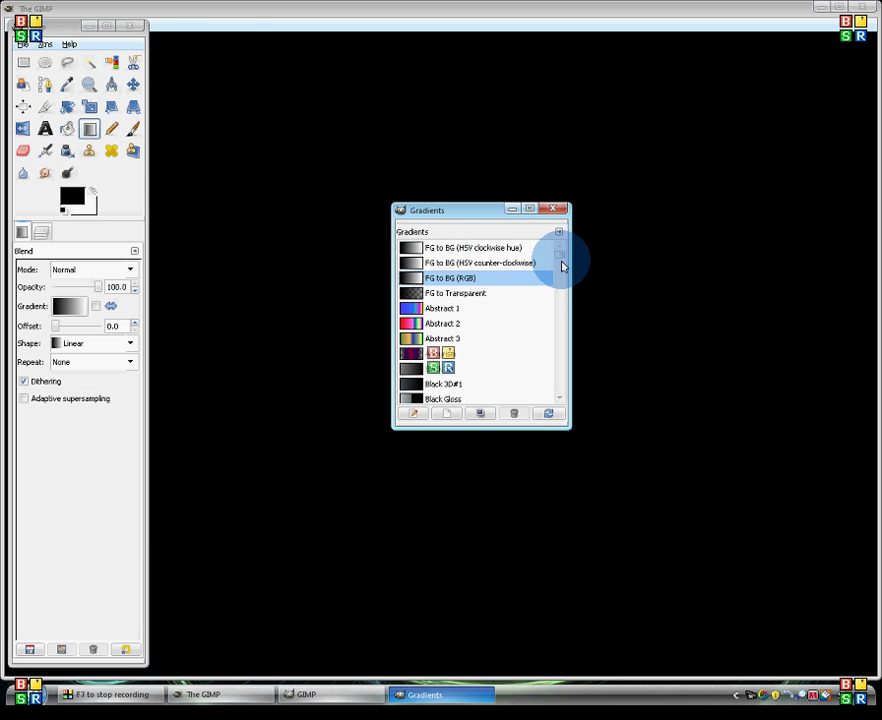
pyautogui.moveTo(561, 257)
pyautogui.mouseDown()
pyautogui.moveTo(563, 402)
pyautogui.moveTo(570, 252)
pyautogui.mouseUp()
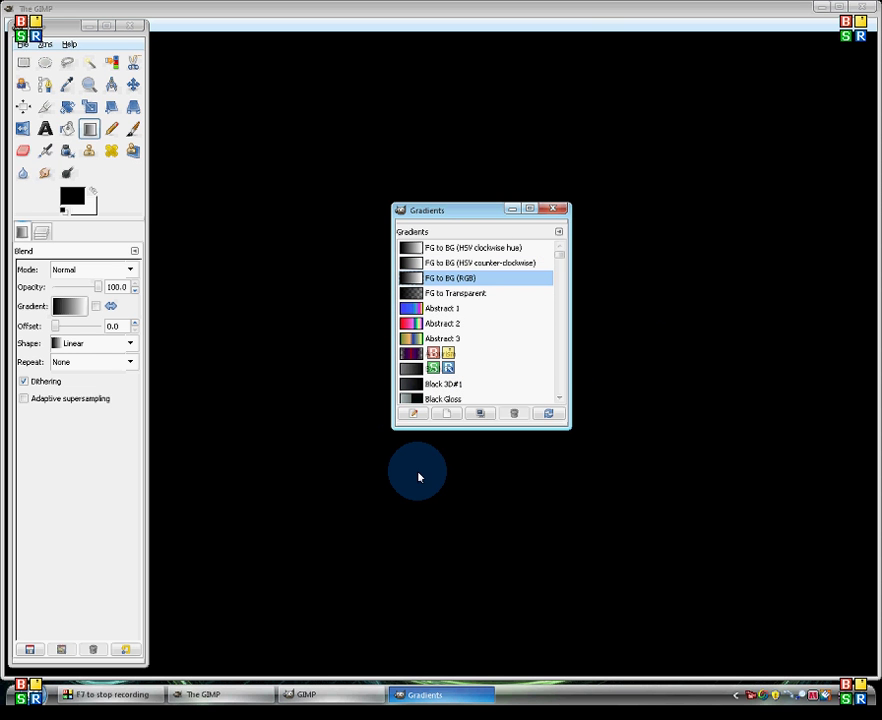
# - Create a new gradient in the Gradient Editor, keeping its left endpoint black
pyautogui.click(446, 416)
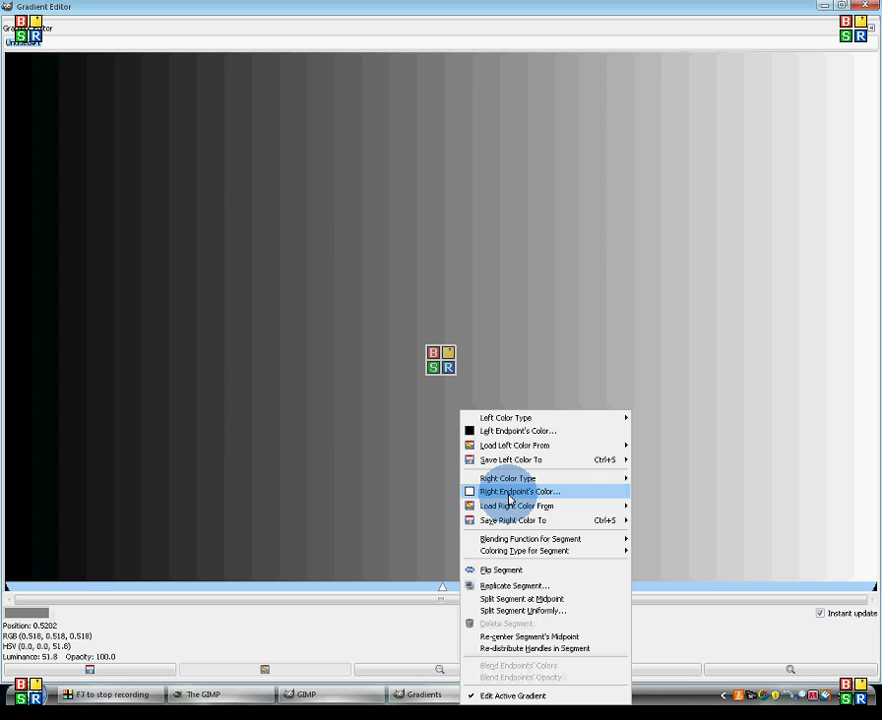
pyautogui.click(517, 431)
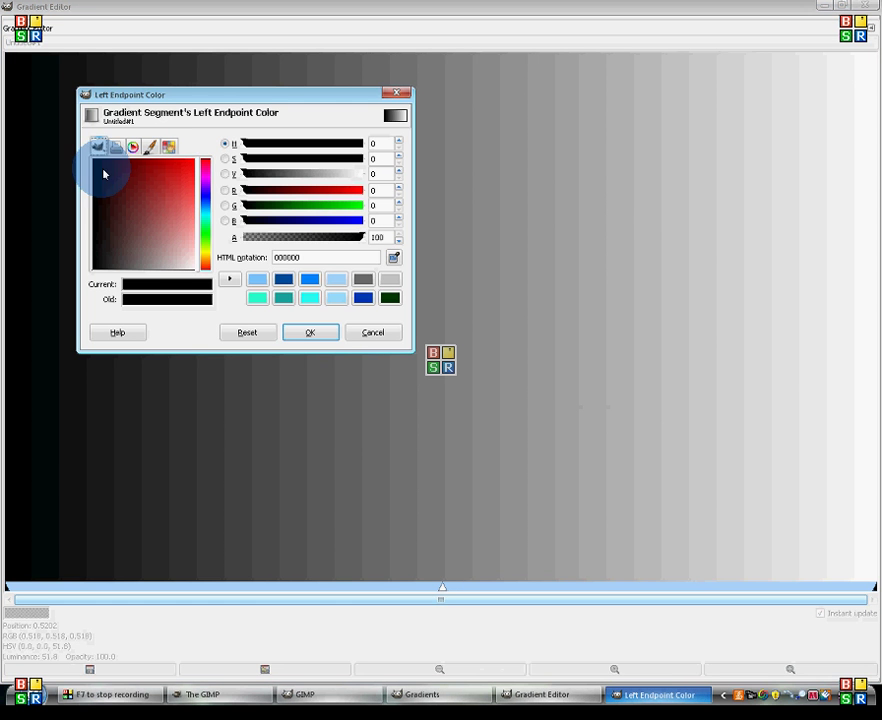
pyautogui.click(331, 333)
# - Set the gradient's right endpoint colour to ff0000 red
pyautogui.rightClick(313, 305)
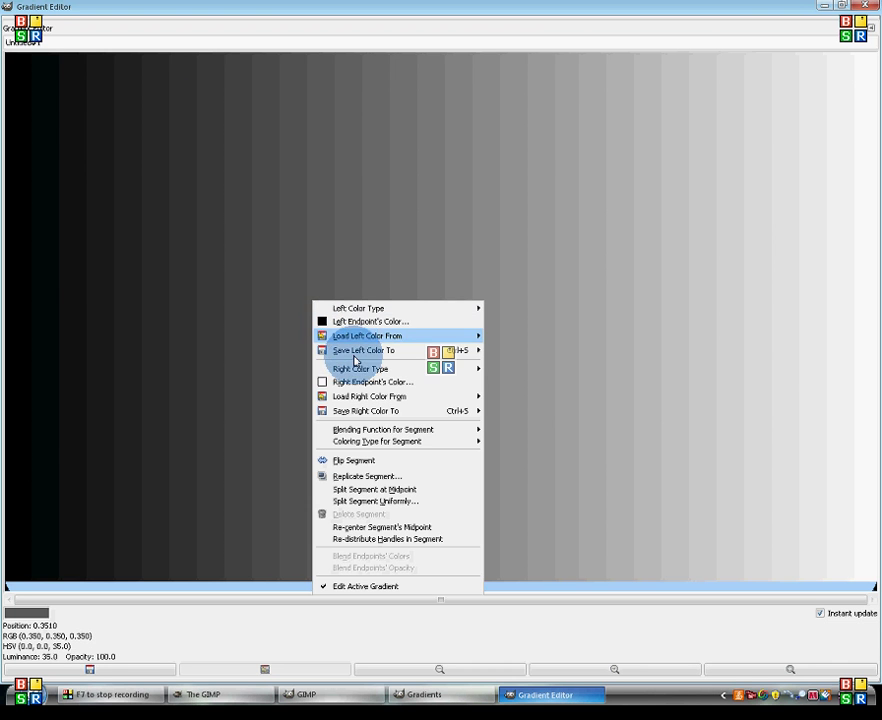
pyautogui.click(363, 390)
pyautogui.write('ff0000')
pyautogui.press('Return')
pyautogui.click(321, 334)
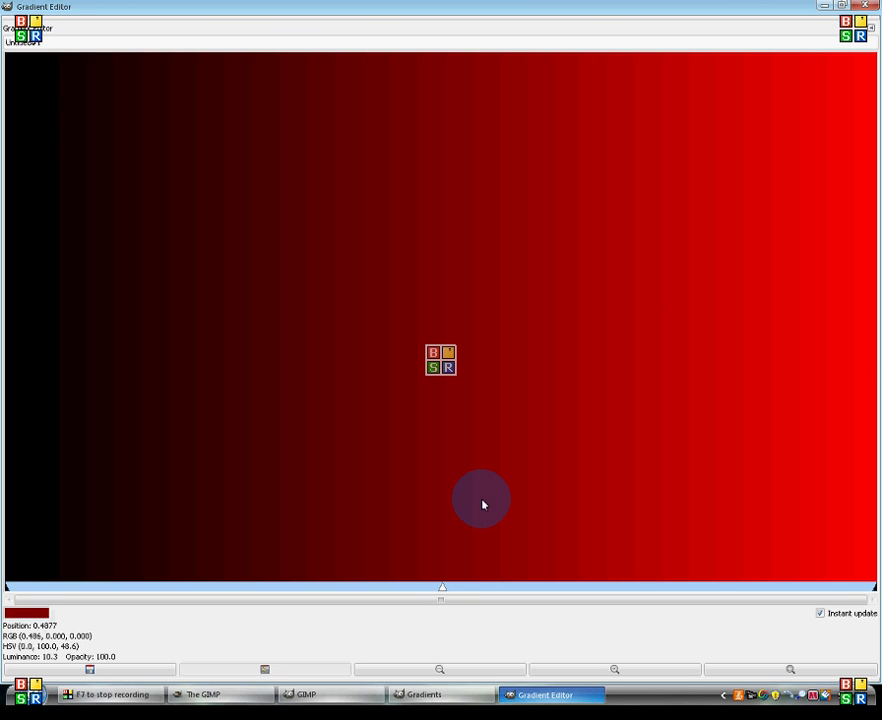
pyautogui.rightClick(421, 345)
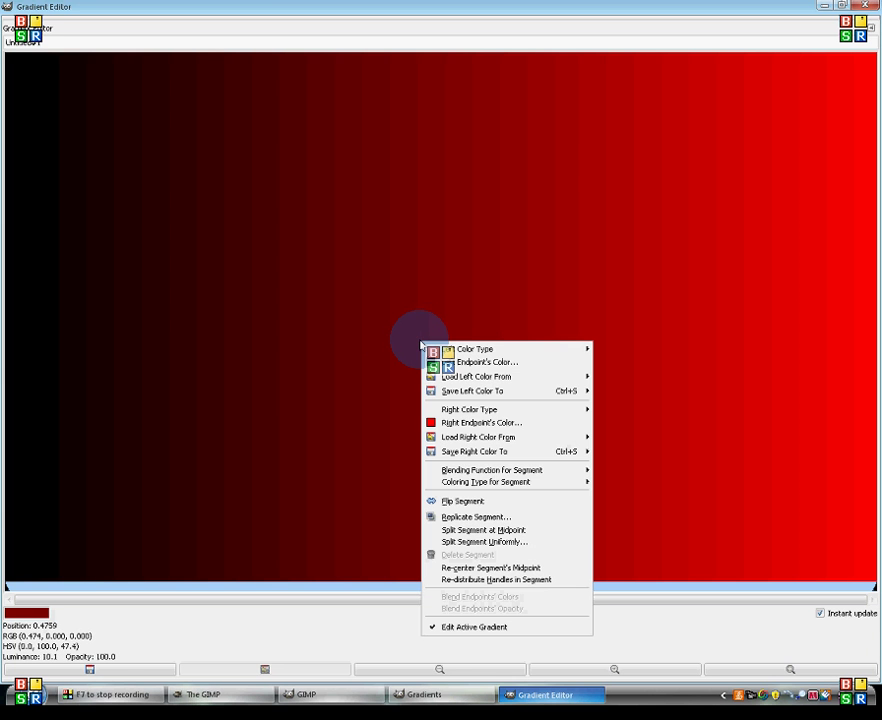
# - Replicate the segment into 2 copies and set the second segment's left end to red
pyautogui.click(476, 517)
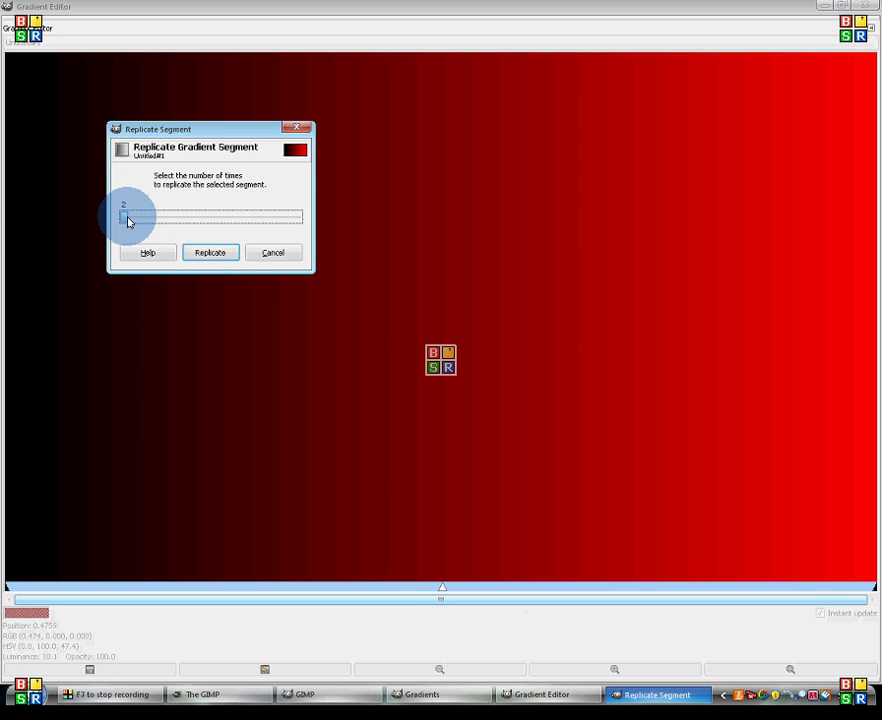
pyautogui.click(232, 255)
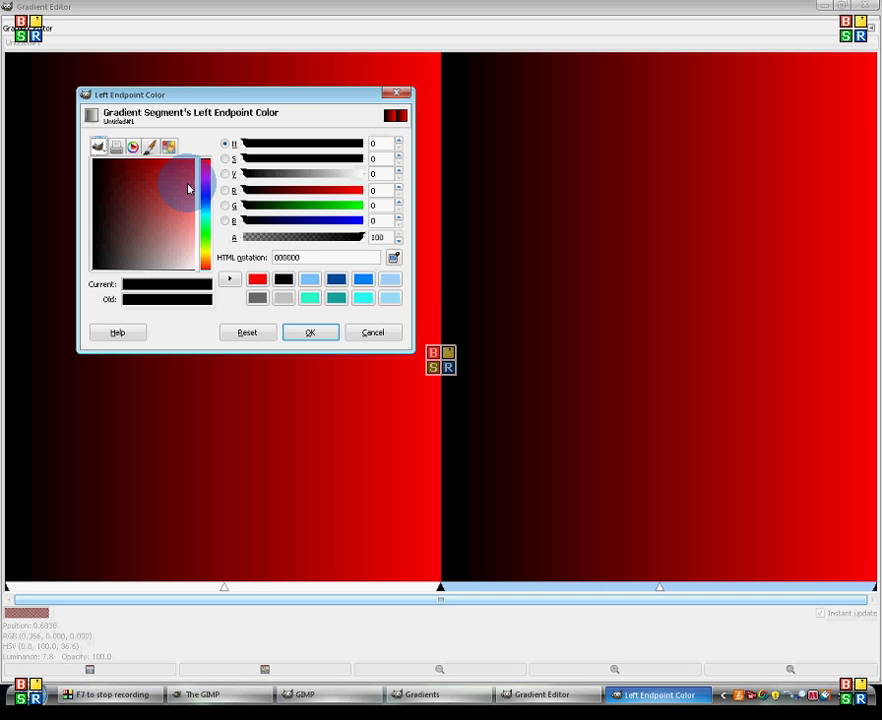
pyautogui.click(257, 279)
pyautogui.click(309, 334)
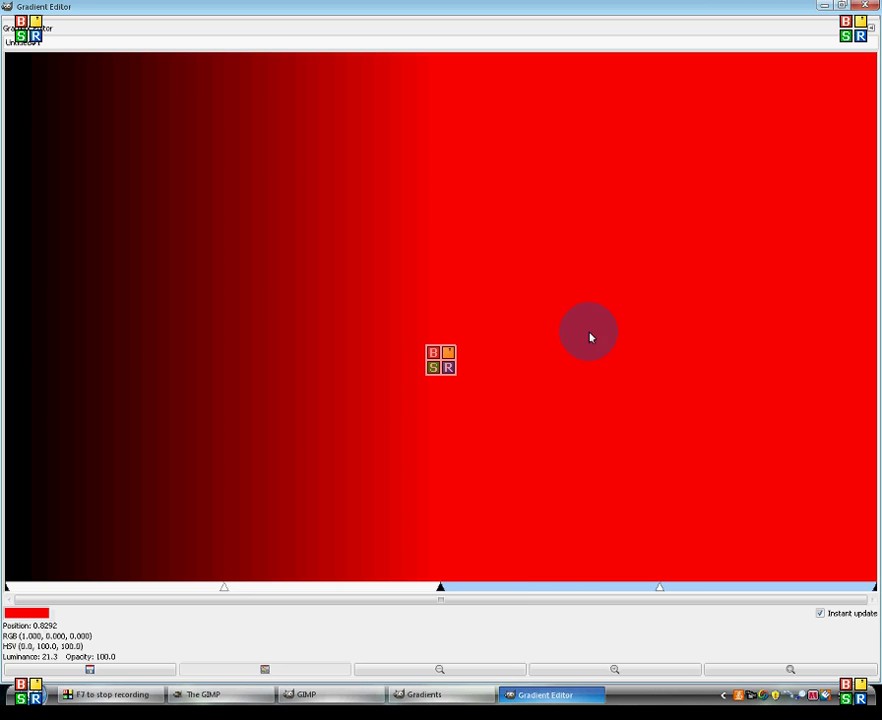
# - Set the right half's right endpoint to black, forming a central red beam
pyautogui.rightClick(524, 338)
pyautogui.click(565, 421)
pyautogui.moveTo(167, 181); pyautogui.dragTo(65, 358)
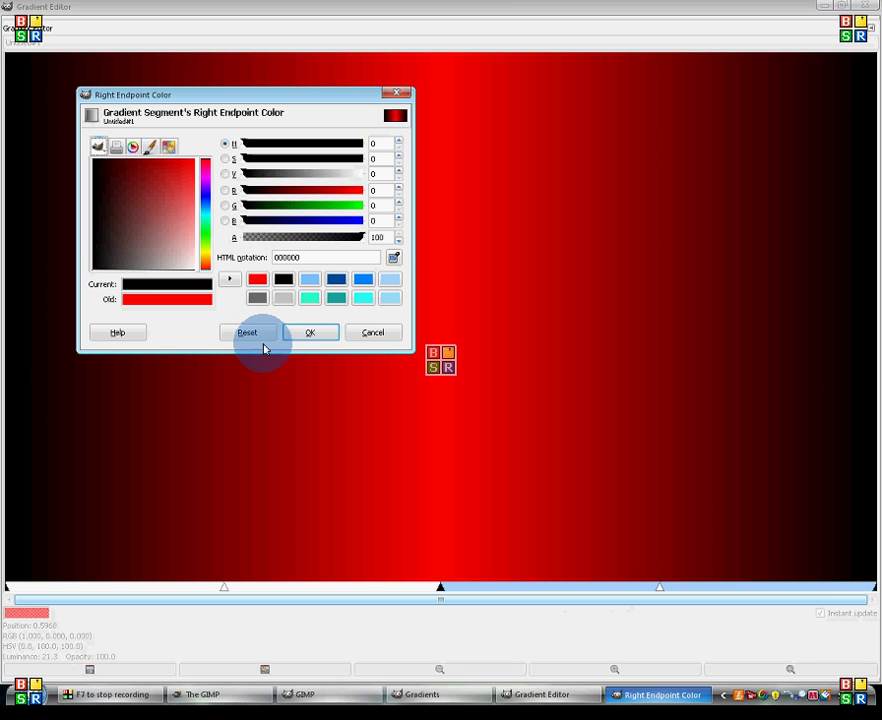
pyautogui.click(329, 334)
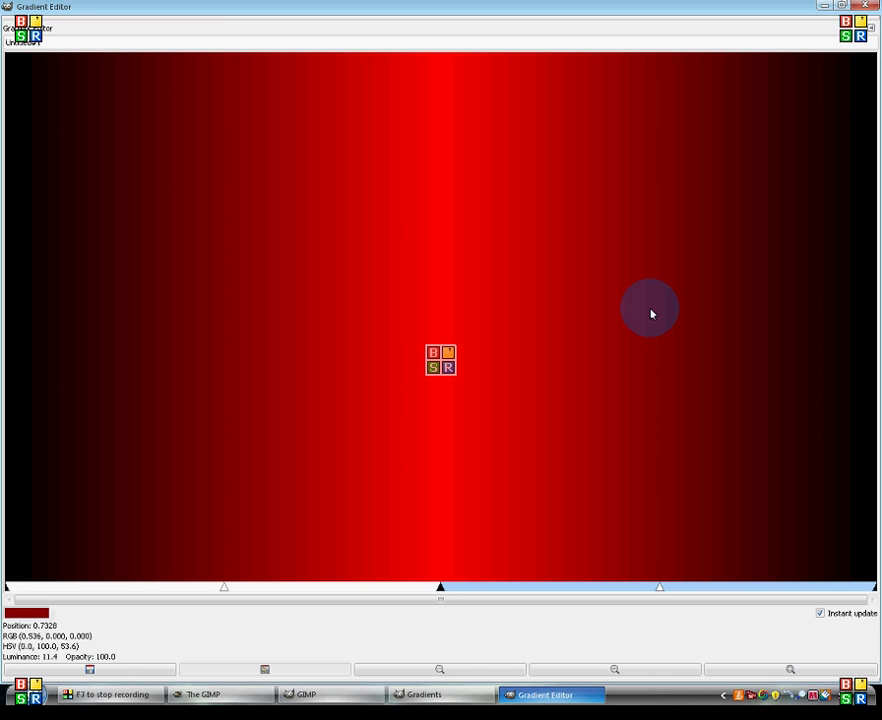
pyautogui.rightClick(676, 296)
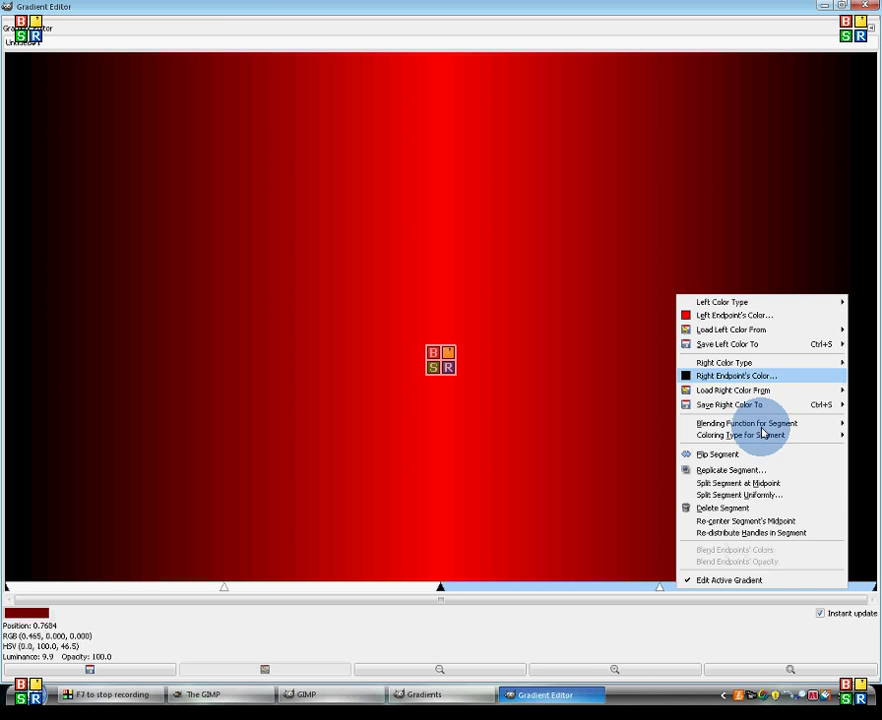
# - Replicate the segment again and make the rightmost section fade from black to bright blue
pyautogui.click(768, 472)
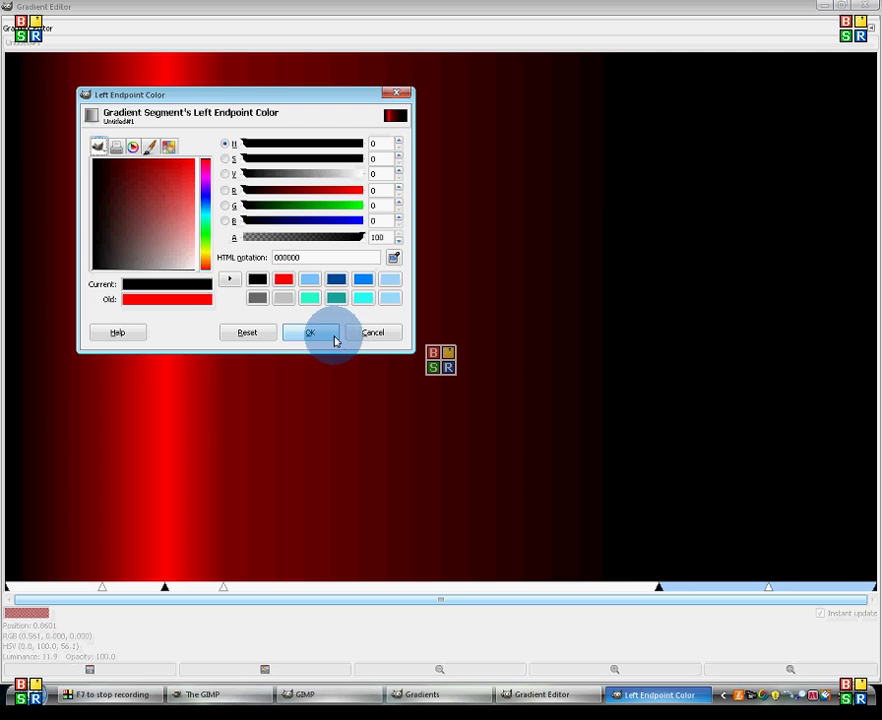
pyautogui.click(335, 340)
pyautogui.rightClick(784, 347)
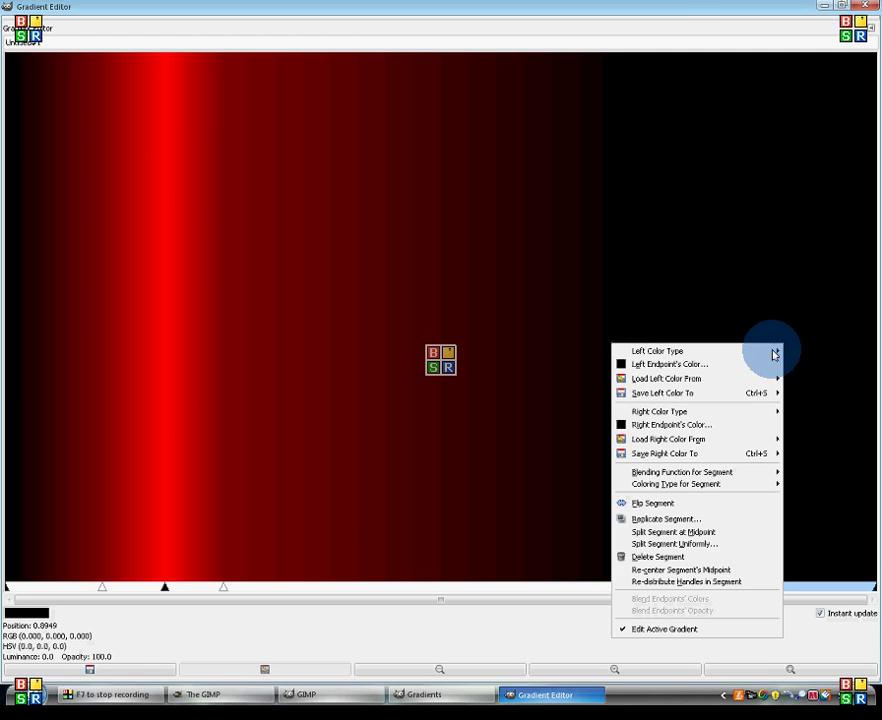
pyautogui.click(703, 430)
pyautogui.click(207, 207)
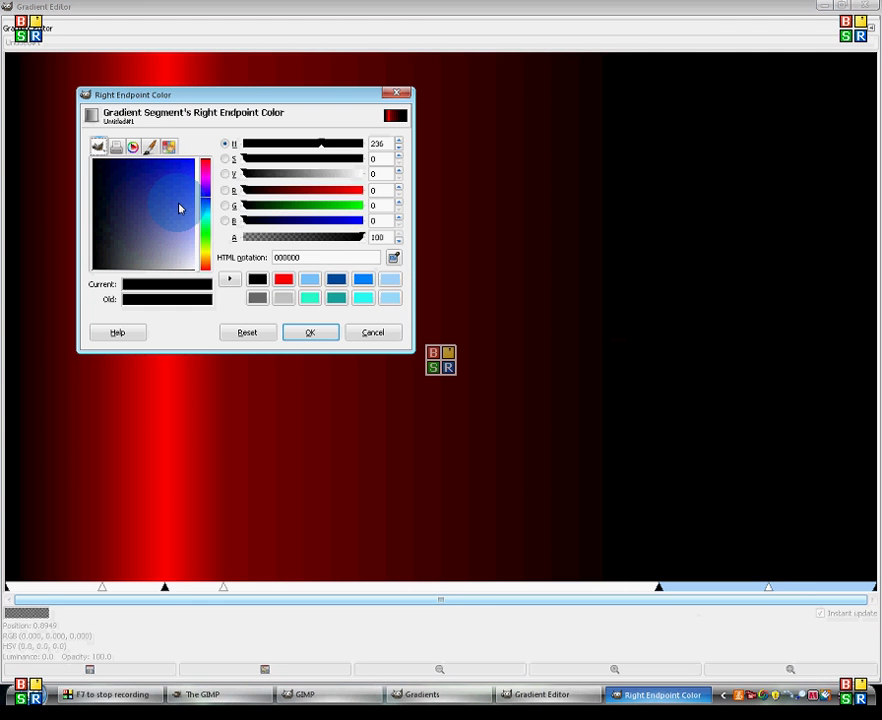
pyautogui.moveTo(179, 208); pyautogui.dragTo(246, 90)
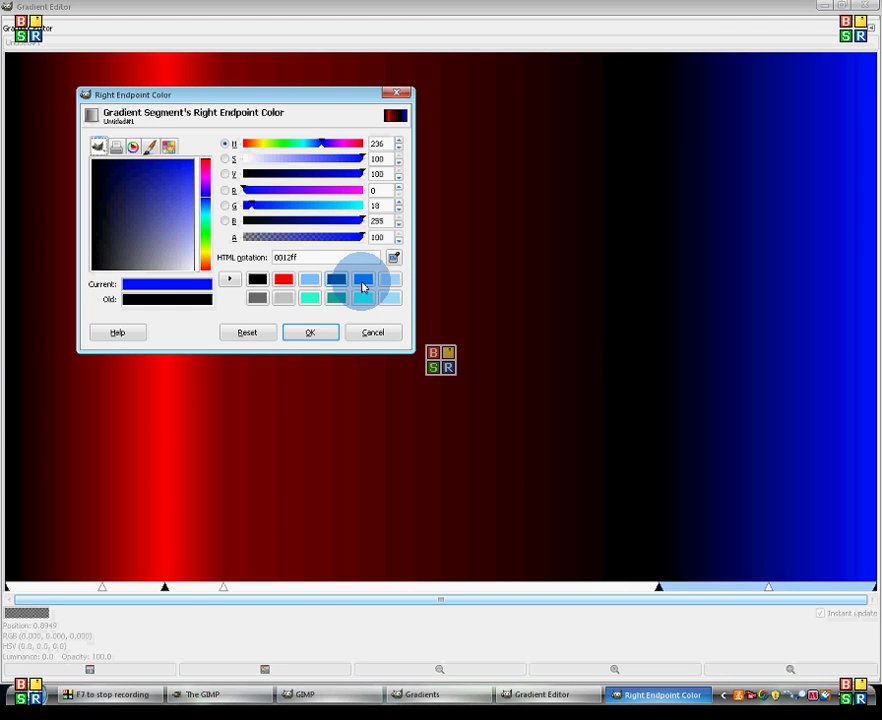
pyautogui.click(363, 287)
pyautogui.click(308, 332)
pyautogui.click(658, 588)
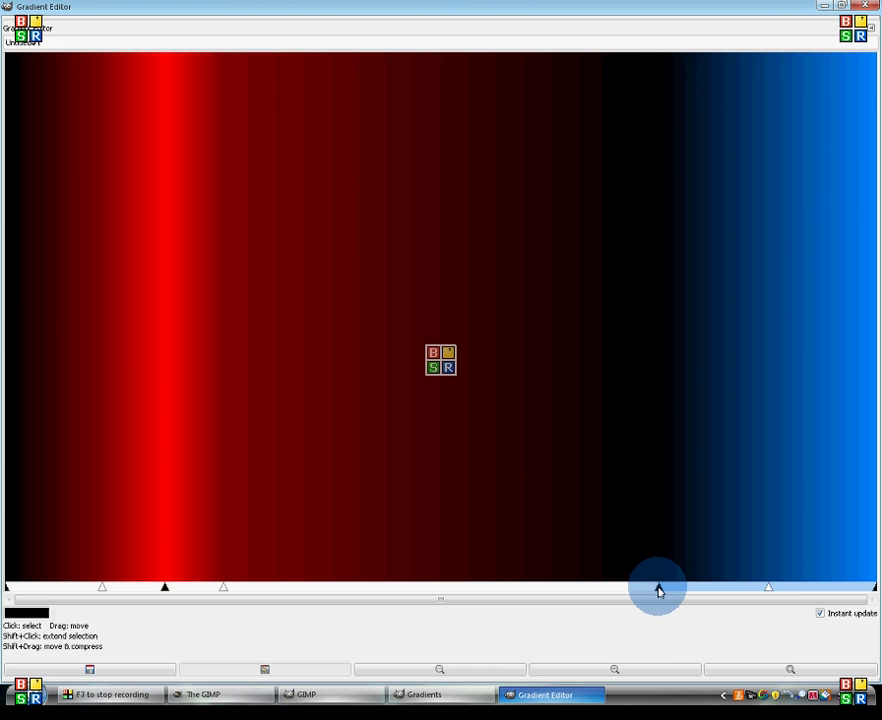
# - Move the blue fade's start to the gradient's middle and adjust its midpoint
pyautogui.moveTo(655, 592); pyautogui.dragTo(455, 594)
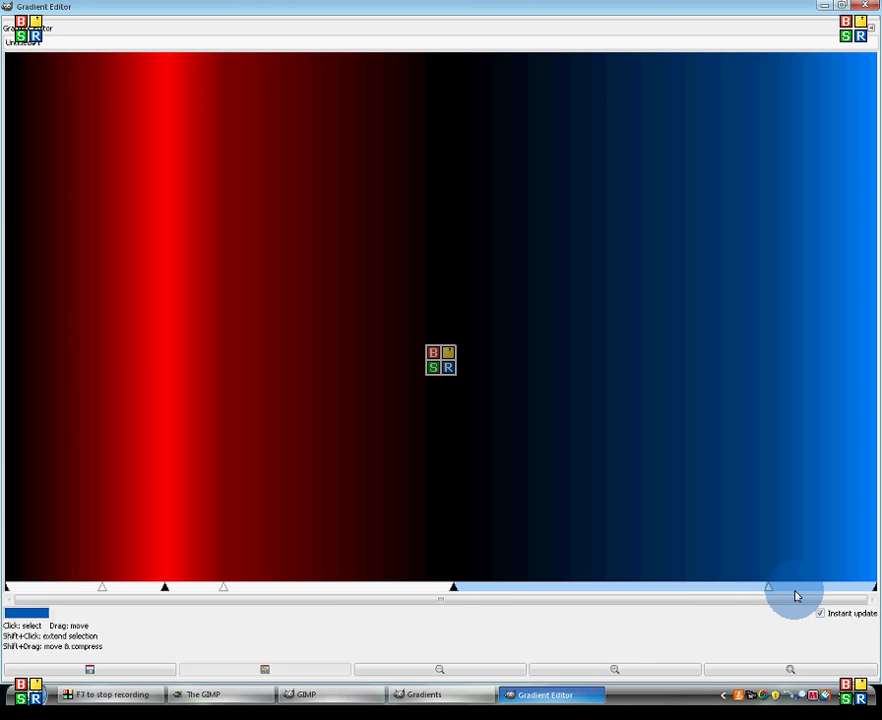
pyautogui.moveTo(768, 592); pyautogui.dragTo(569, 592)
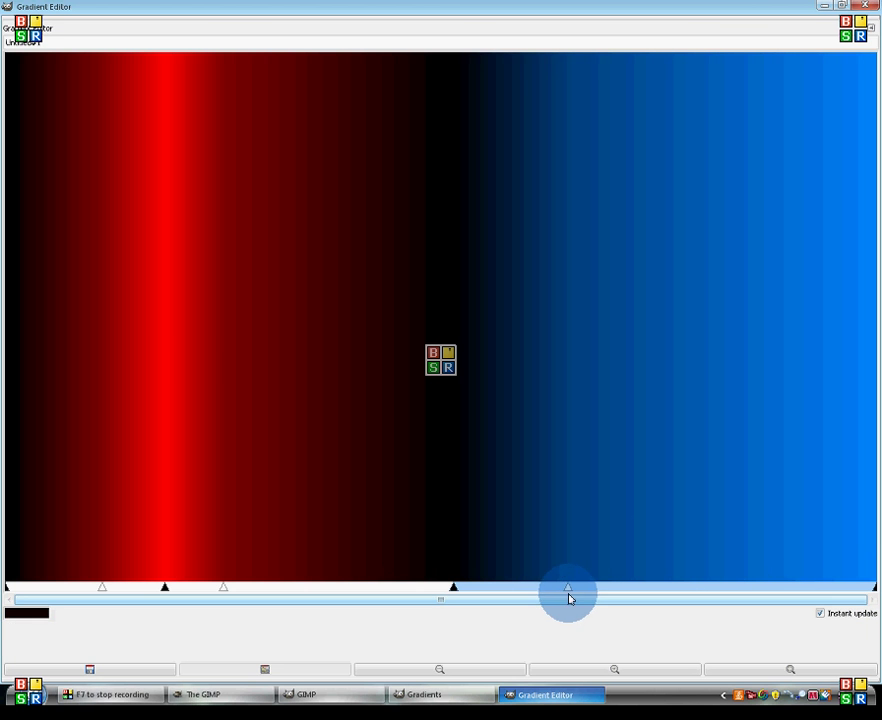
pyautogui.moveTo(575, 592); pyautogui.dragTo(638, 593)
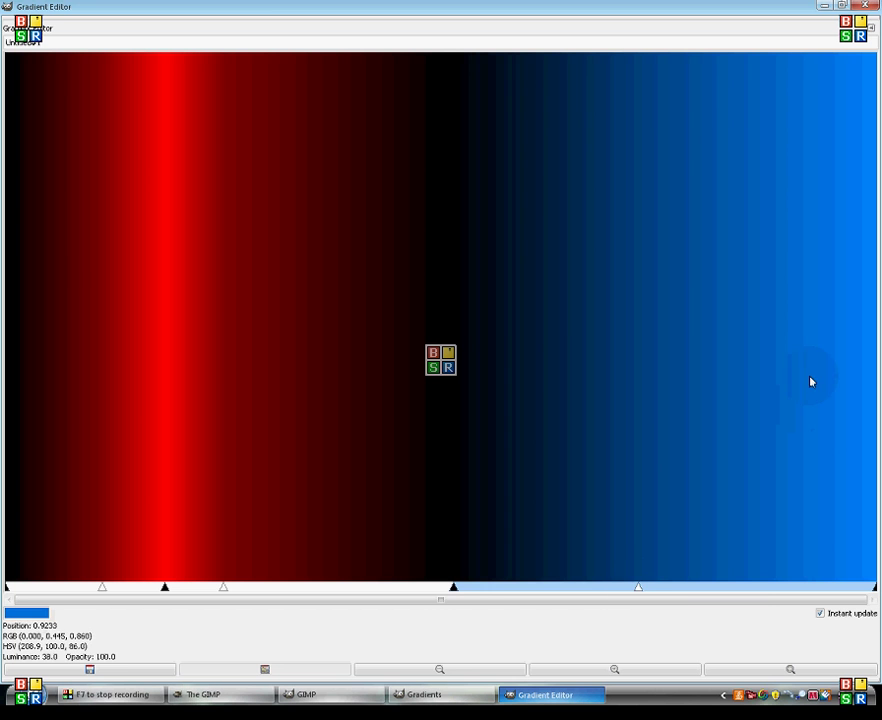
# - Replicate the blue segment, giving the selection a blue left endpoint and black right endpoint
pyautogui.rightClick(771, 316)
pyautogui.click(718, 490)
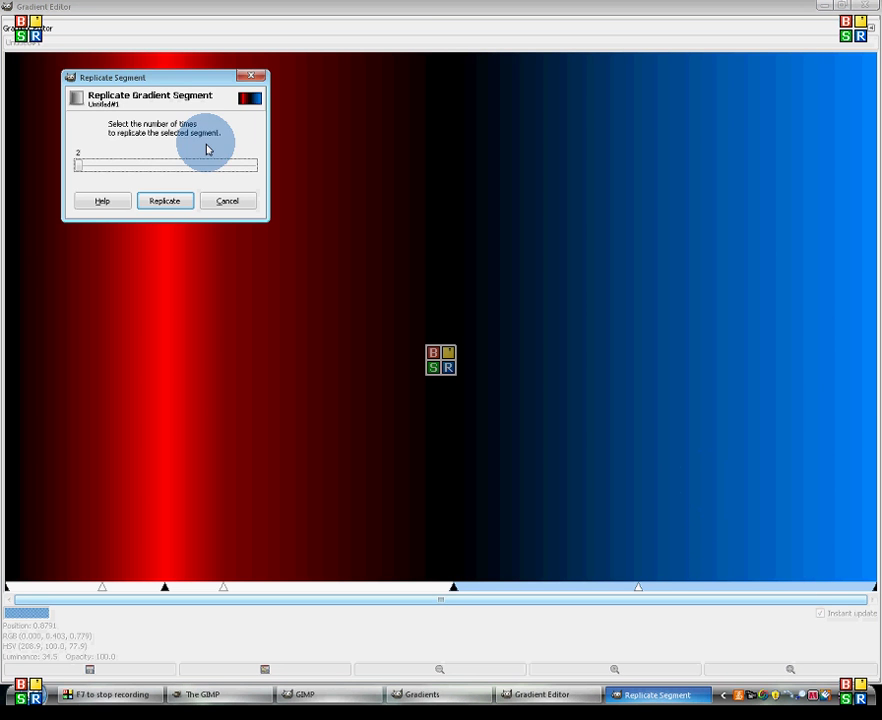
pyautogui.click(168, 203)
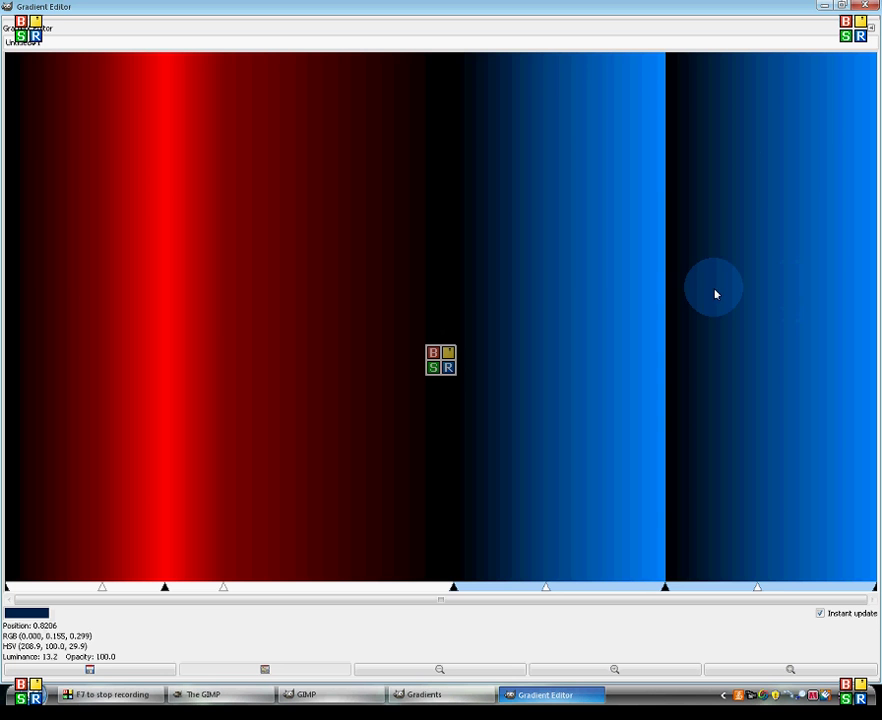
pyautogui.rightClick(761, 310)
pyautogui.click(719, 329)
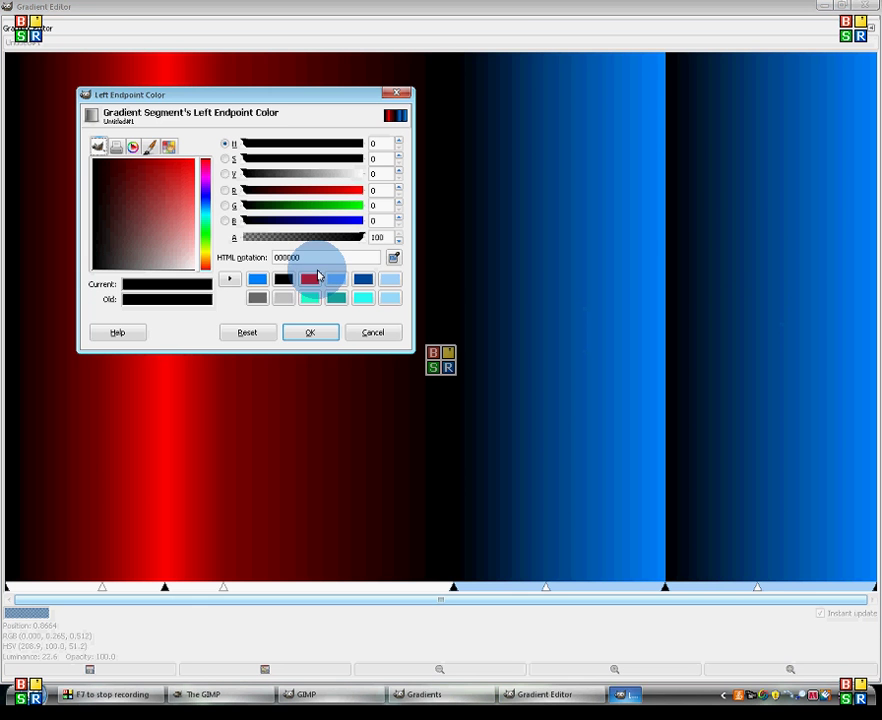
pyautogui.click(258, 287)
pyautogui.click(310, 332)
pyautogui.rightClick(801, 328)
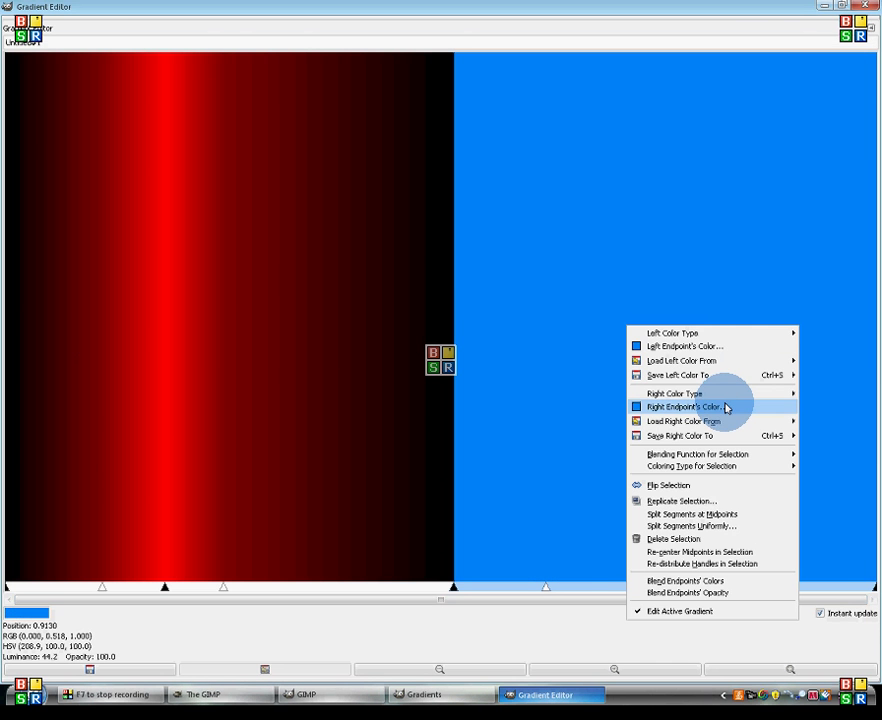
pyautogui.click(727, 408)
pyautogui.moveTo(160, 238); pyautogui.dragTo(83, 316)
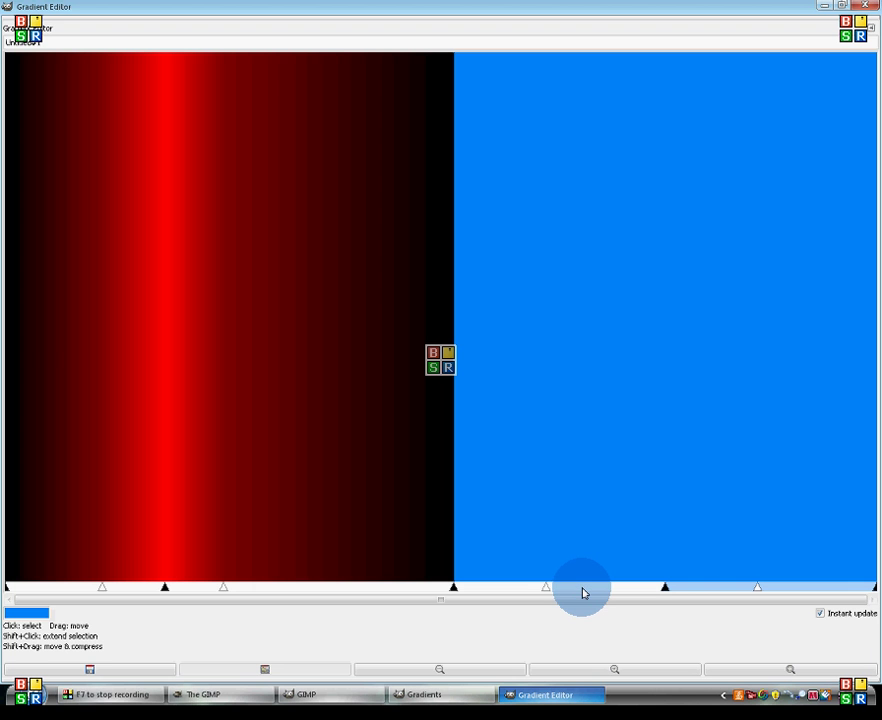
# - Set the middle blue segment's left endpoint to black
pyautogui.click(584, 592)
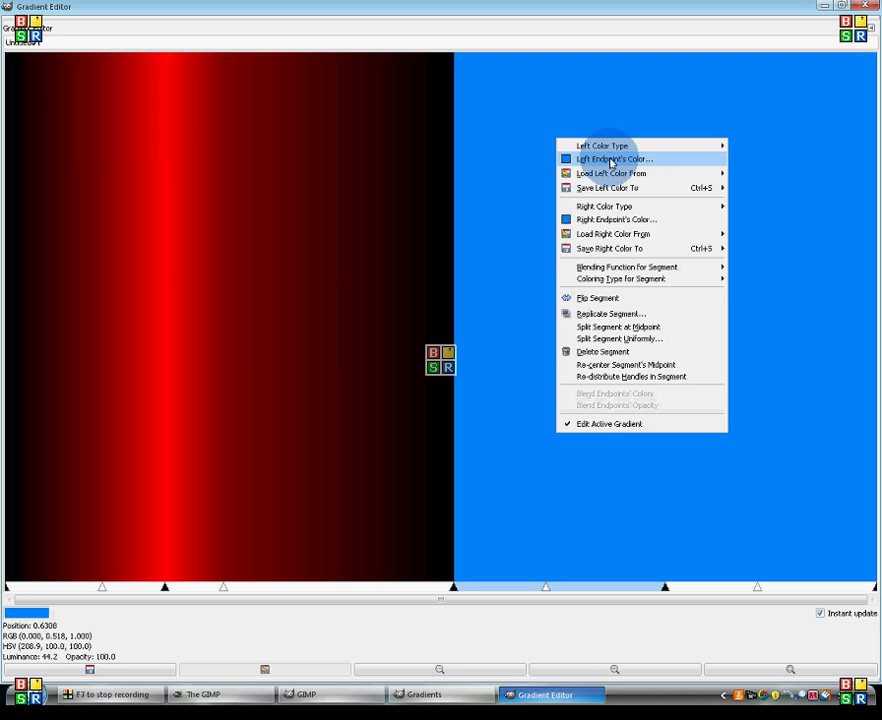
pyautogui.click(612, 163)
pyautogui.moveTo(130, 208); pyautogui.dragTo(63, 320)
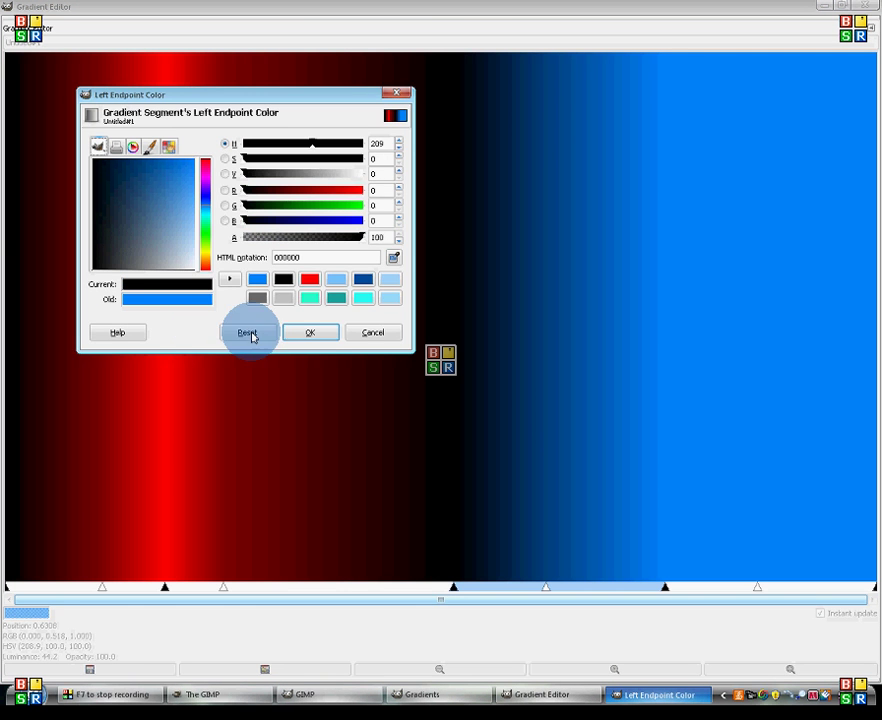
pyautogui.click(309, 334)
# - Set the rightmost segment's left endpoint to blue
pyautogui.click(704, 592)
pyautogui.rightClick(729, 479)
pyautogui.click(667, 203)
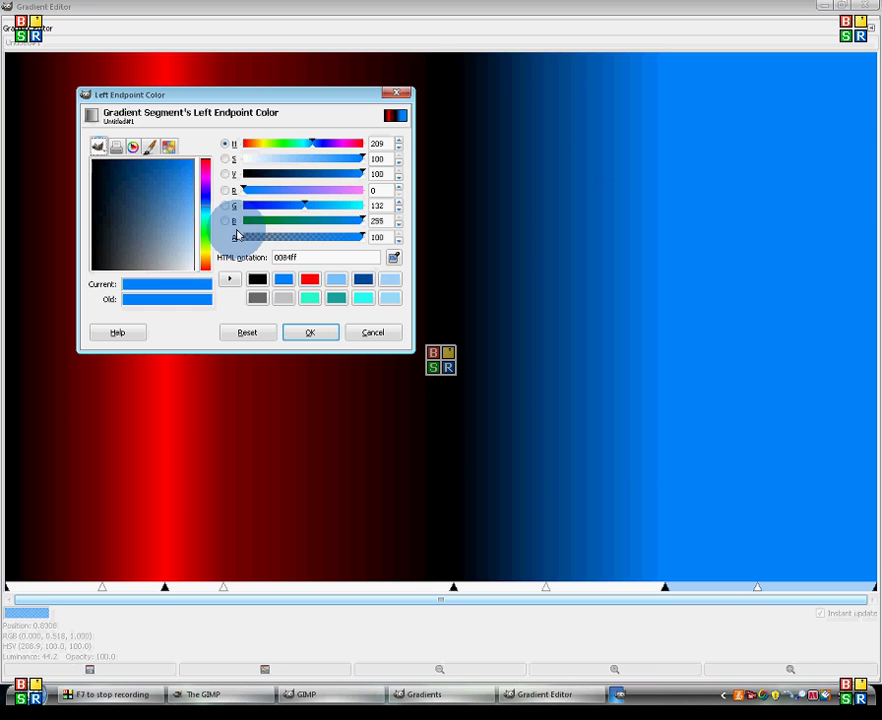
pyautogui.click(309, 334)
pyautogui.click(850, 496)
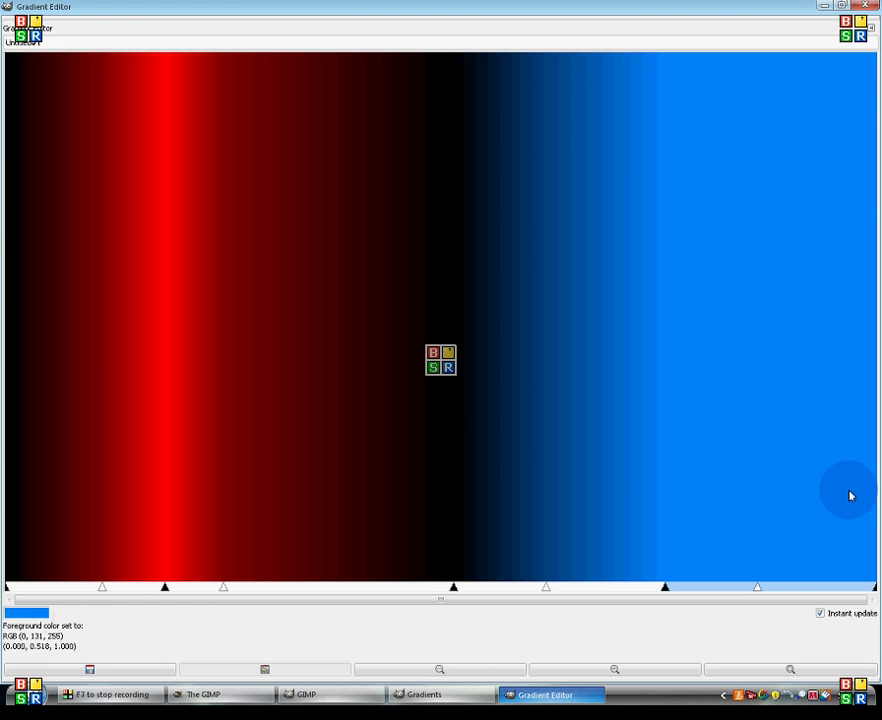
# - Set the rightmost segment's right endpoint to black
pyautogui.rightClick(772, 421)
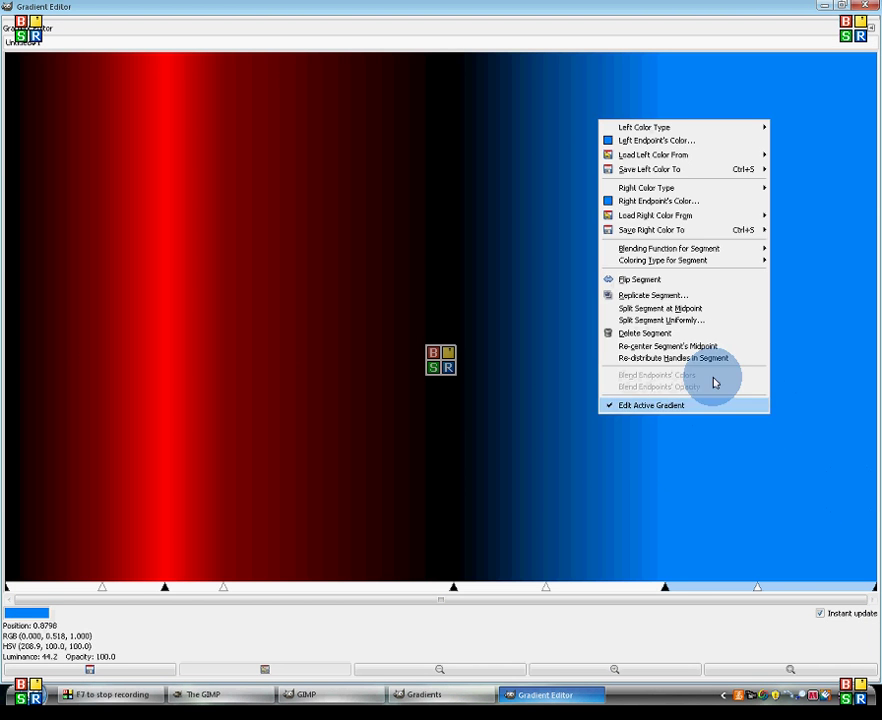
pyautogui.click(680, 201)
pyautogui.moveTo(136, 222); pyautogui.dragTo(43, 350)
pyautogui.click(325, 333)
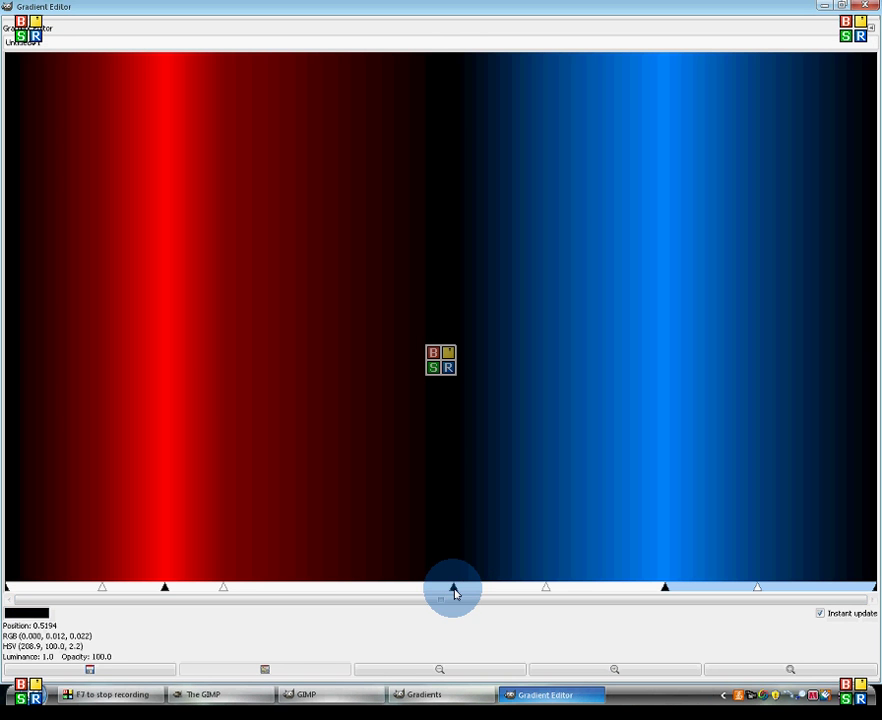
# - Drag the stops and midpoints to place the blue beam beside the red one
pyautogui.moveTo(453, 587); pyautogui.dragTo(335, 587)
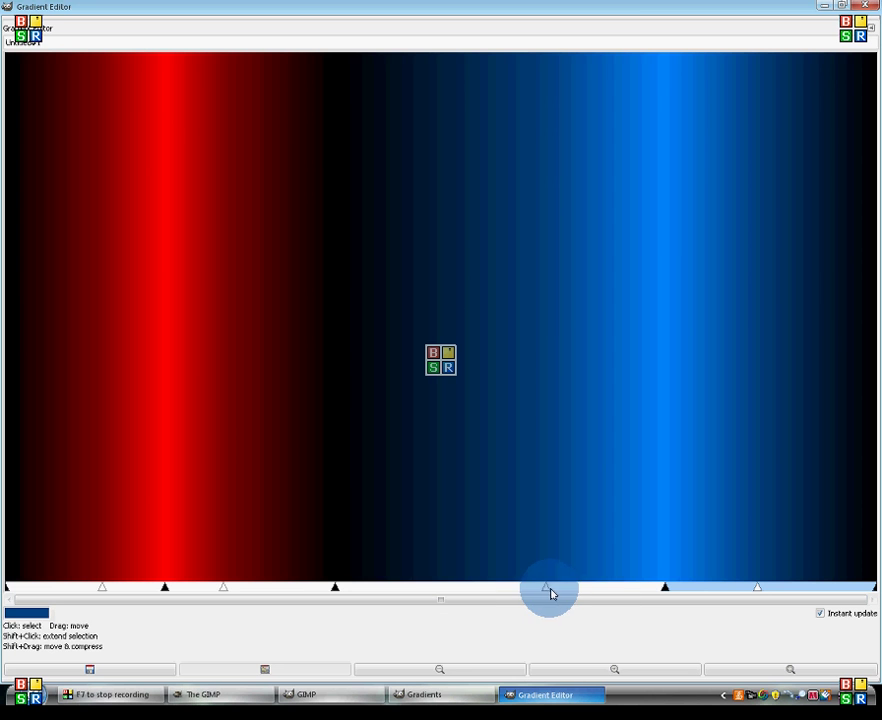
pyautogui.moveTo(548, 590); pyautogui.dragTo(451, 588)
pyautogui.moveTo(667, 590); pyautogui.dragTo(531, 593)
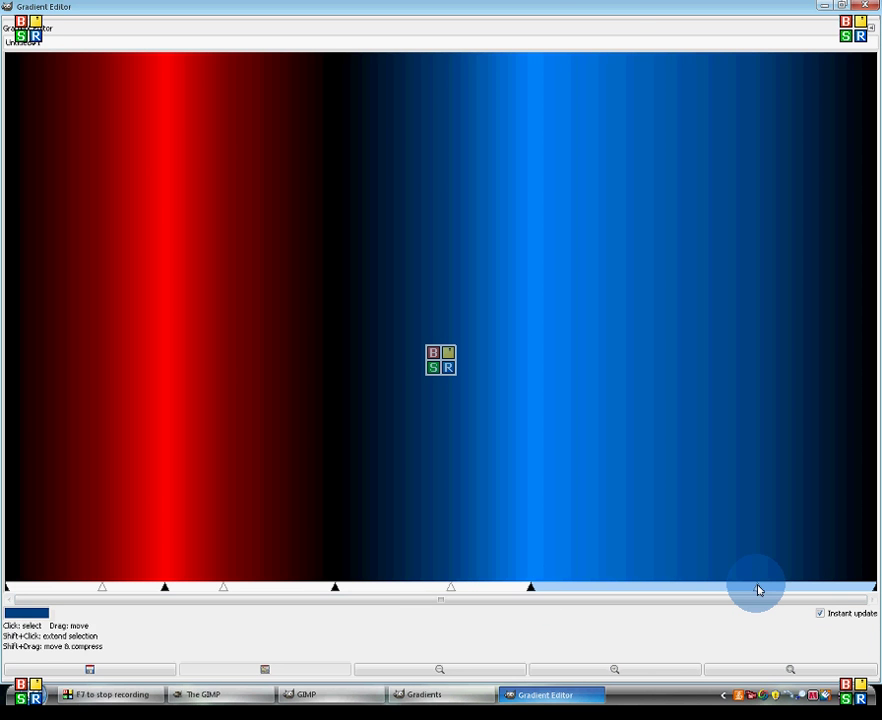
pyautogui.moveTo(757, 588); pyautogui.dragTo(577, 593)
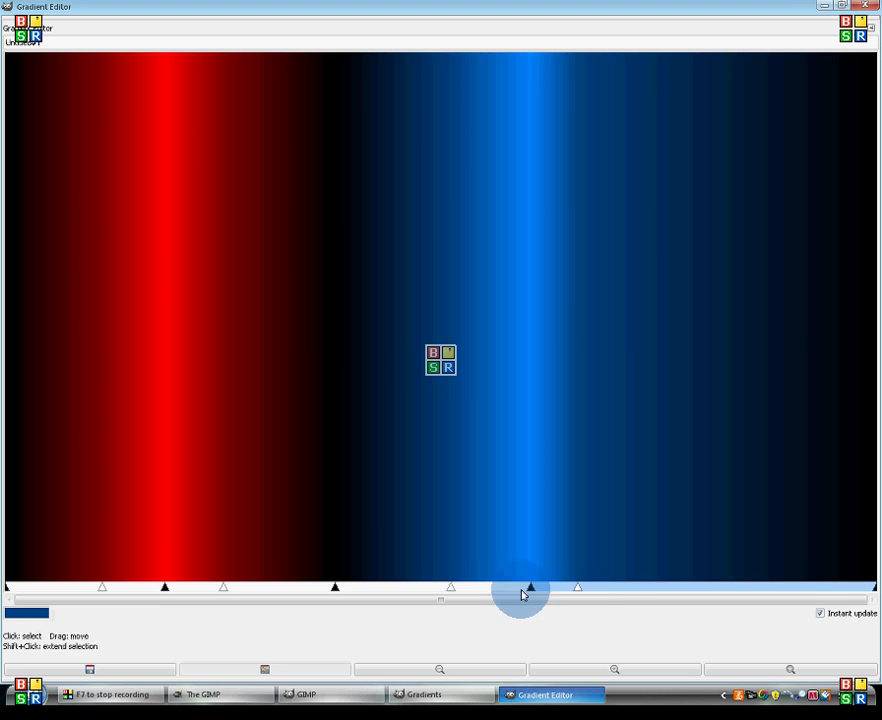
pyautogui.moveTo(451, 589); pyautogui.dragTo(409, 593)
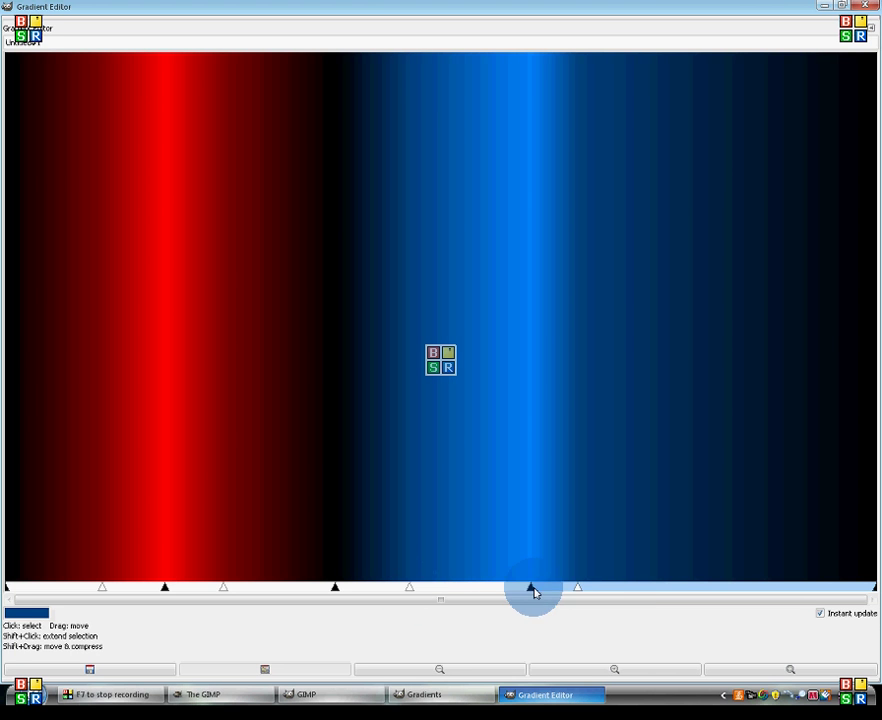
# - Shift the blue peak left toward the centre and make its fade end sooner
pyautogui.moveTo(531, 589); pyautogui.dragTo(458, 589)
pyautogui.moveTo(575, 592); pyautogui.dragTo(547, 590)
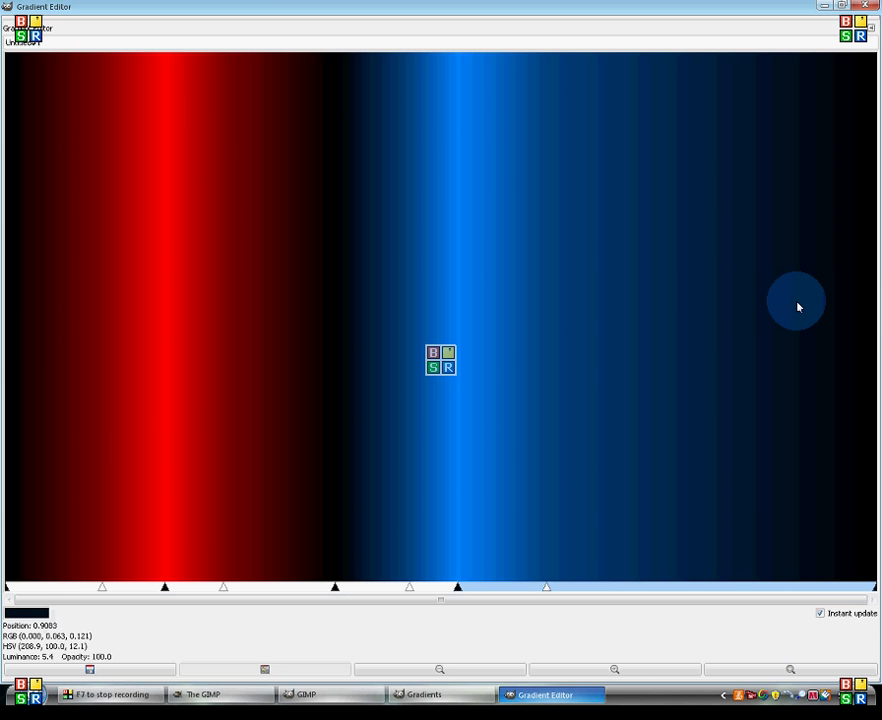
pyautogui.rightClick(690, 344)
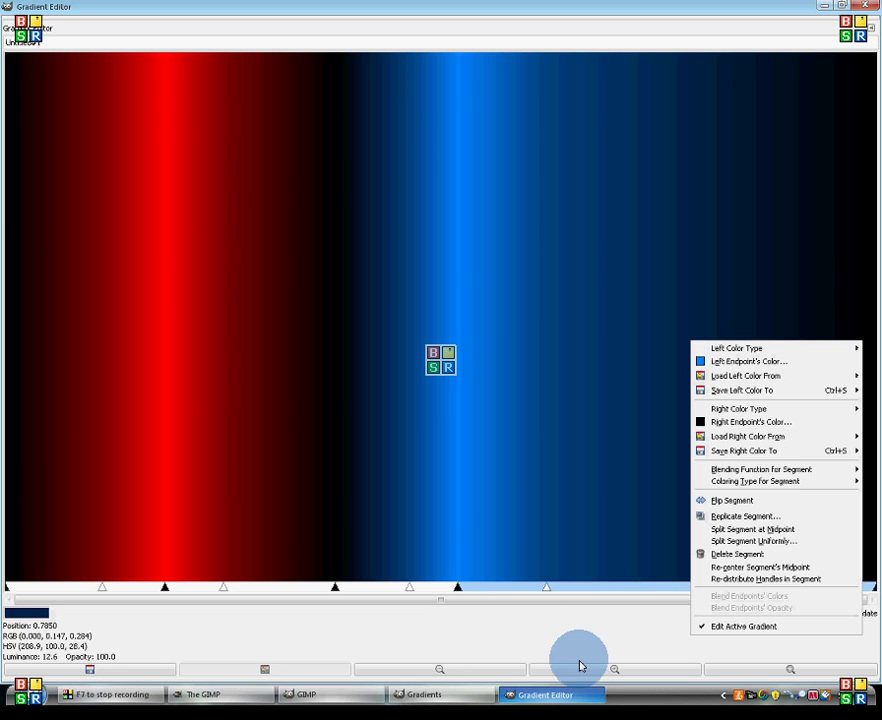
pyautogui.click(547, 582)
pyautogui.moveTo(547, 587); pyautogui.dragTo(518, 592)
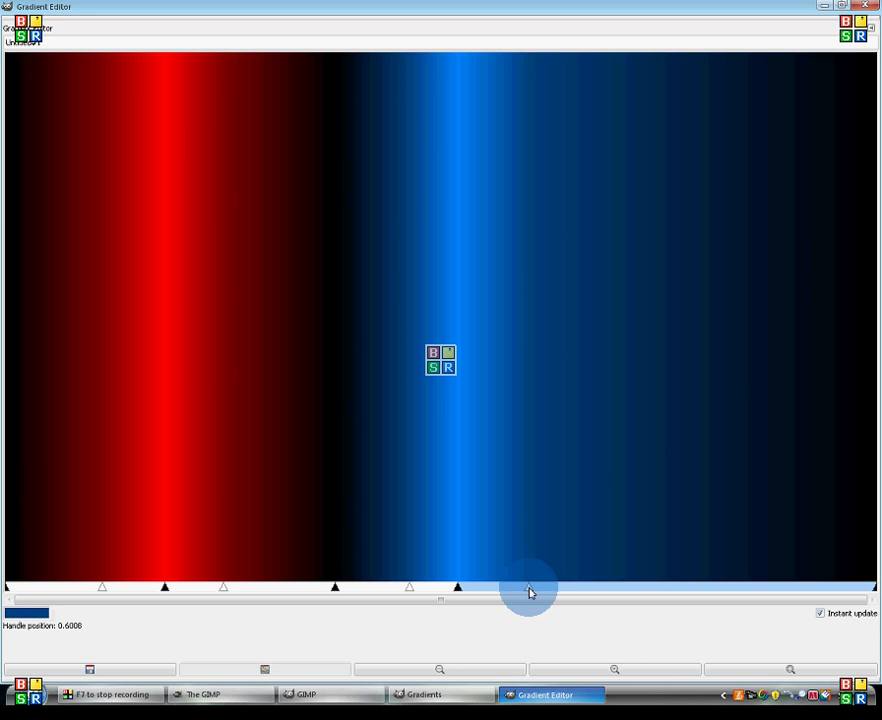
# - Replicate the blue segment to add a second blue band, moving its start left
pyautogui.rightClick(724, 348)
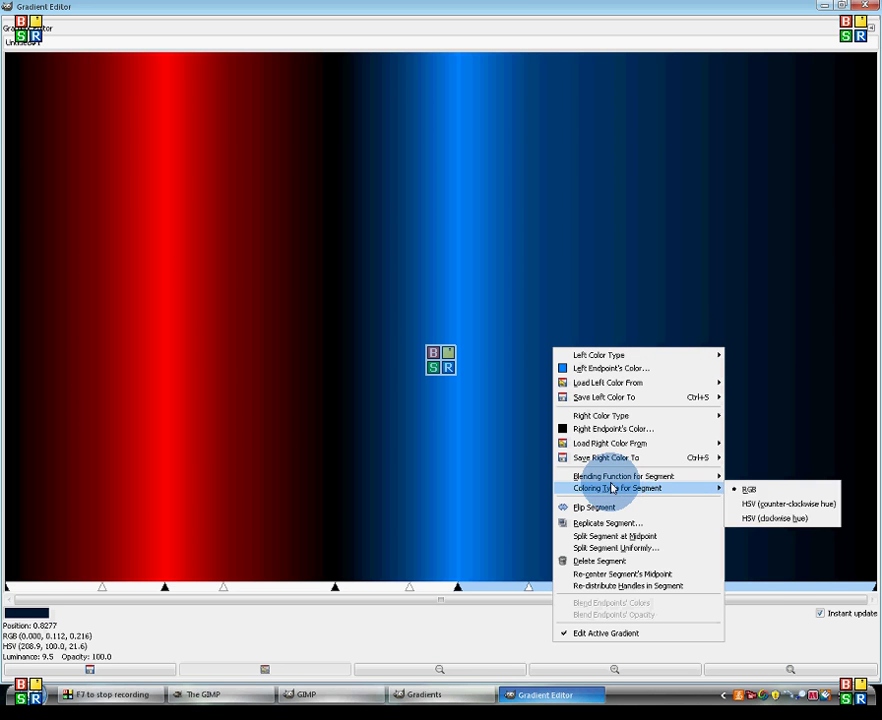
pyautogui.moveTo(612, 480)
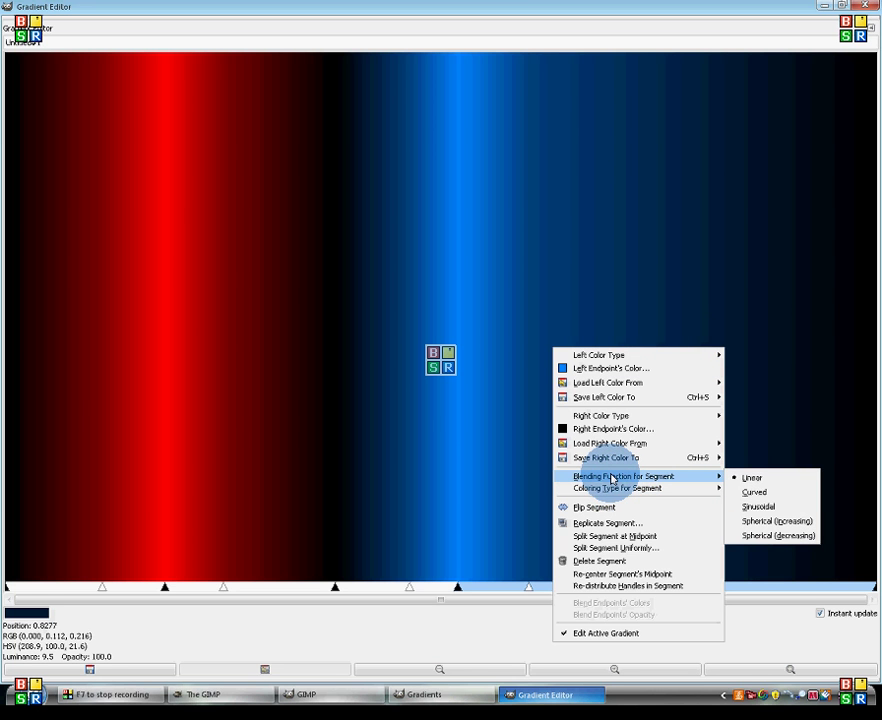
pyautogui.moveTo(571, 492)
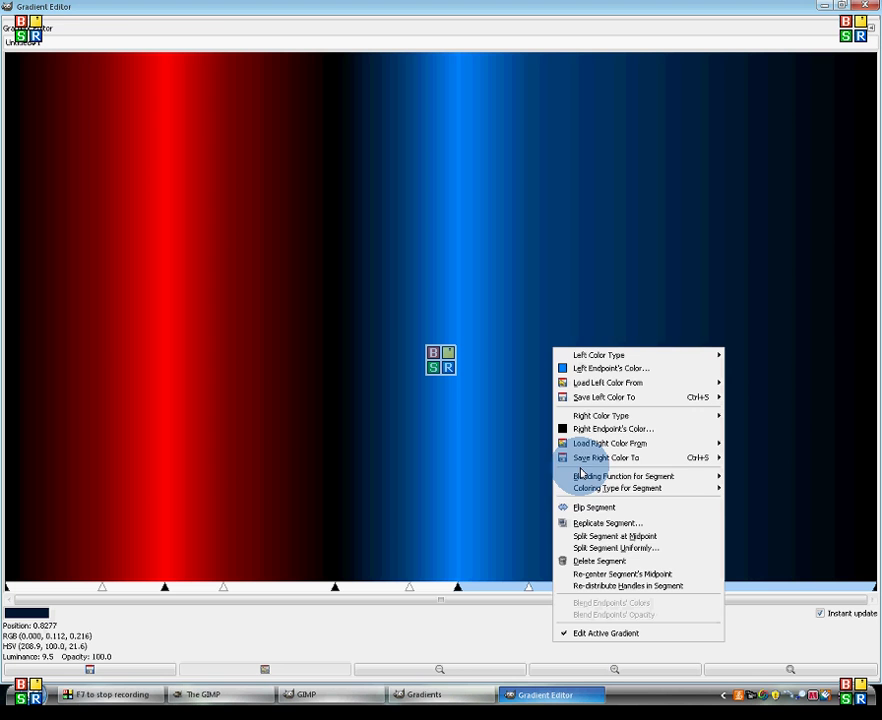
pyautogui.click(600, 525)
pyautogui.click(130, 145)
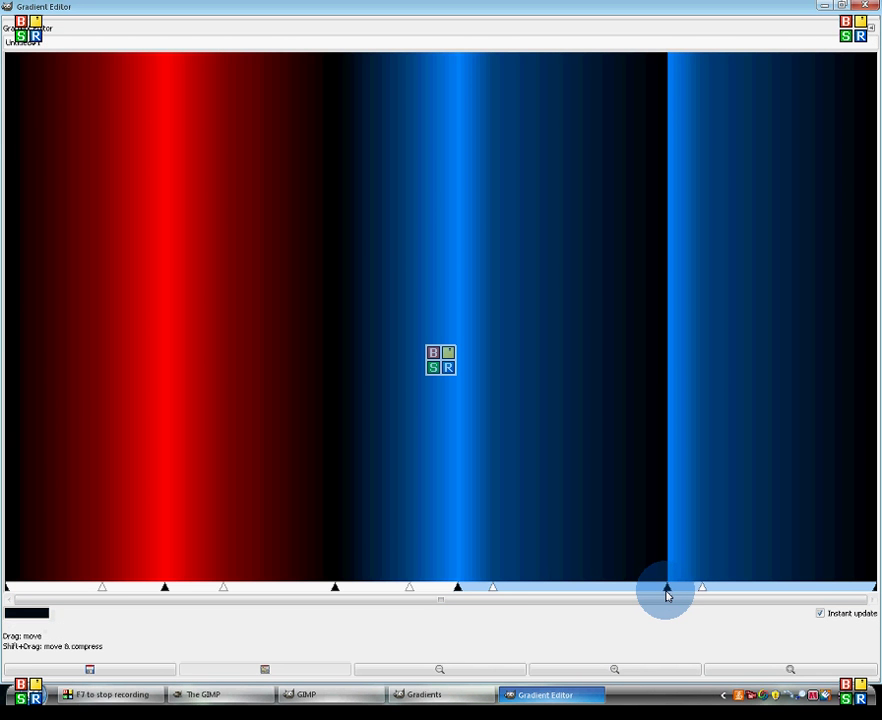
pyautogui.moveTo(667, 594); pyautogui.dragTo(606, 596)
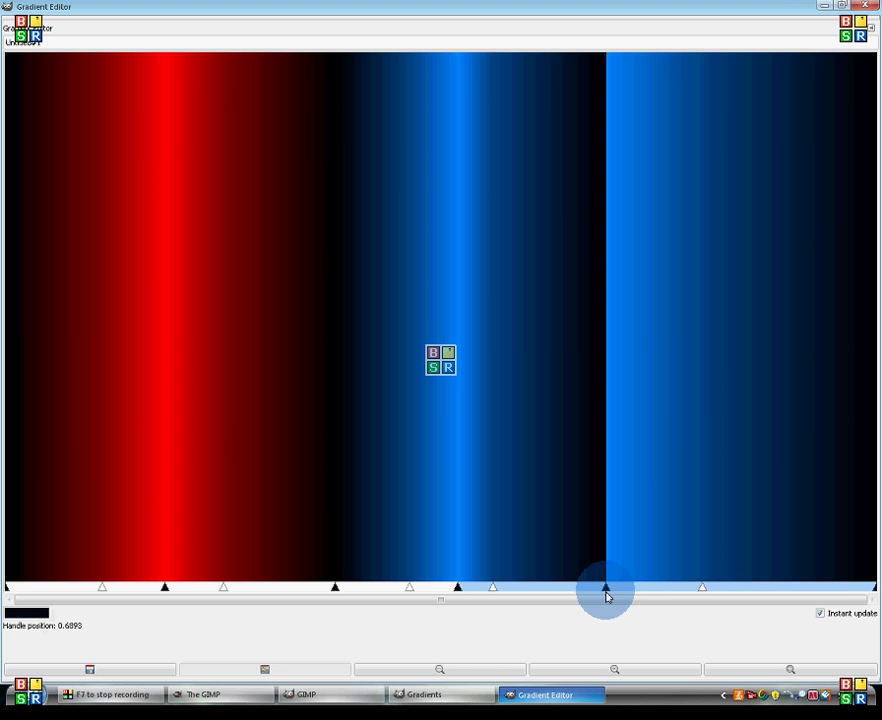
pyautogui.rightClick(676, 364)
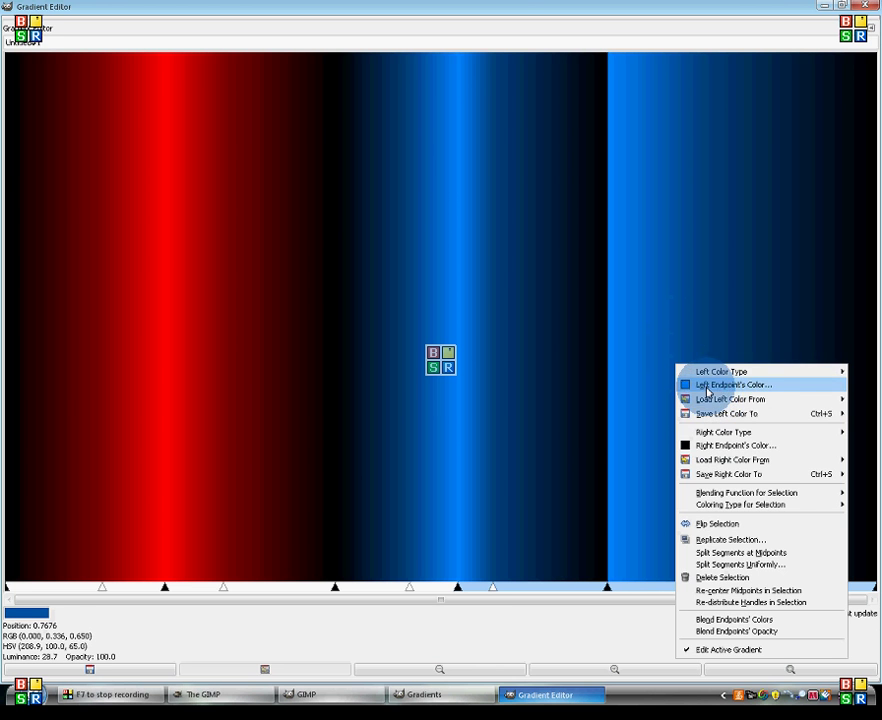
# - Begin changing the last segment's left endpoint colour, then cancel, leaving it unchanged
pyautogui.click(716, 385)
pyautogui.moveTo(150, 191); pyautogui.dragTo(28, 363)
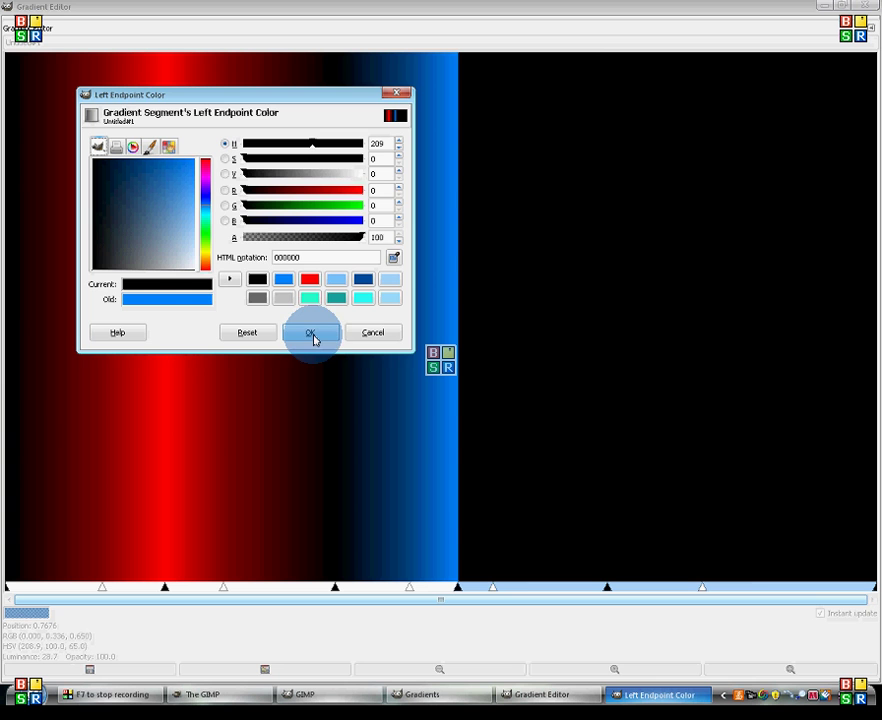
pyautogui.click(378, 336)
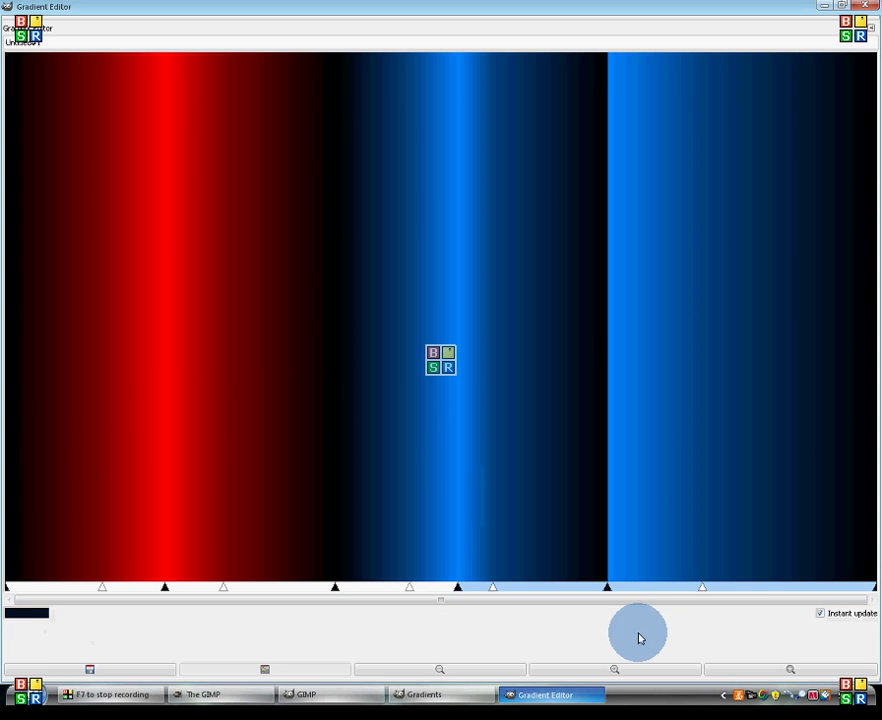
pyautogui.rightClick(669, 480)
pyautogui.click(604, 644)
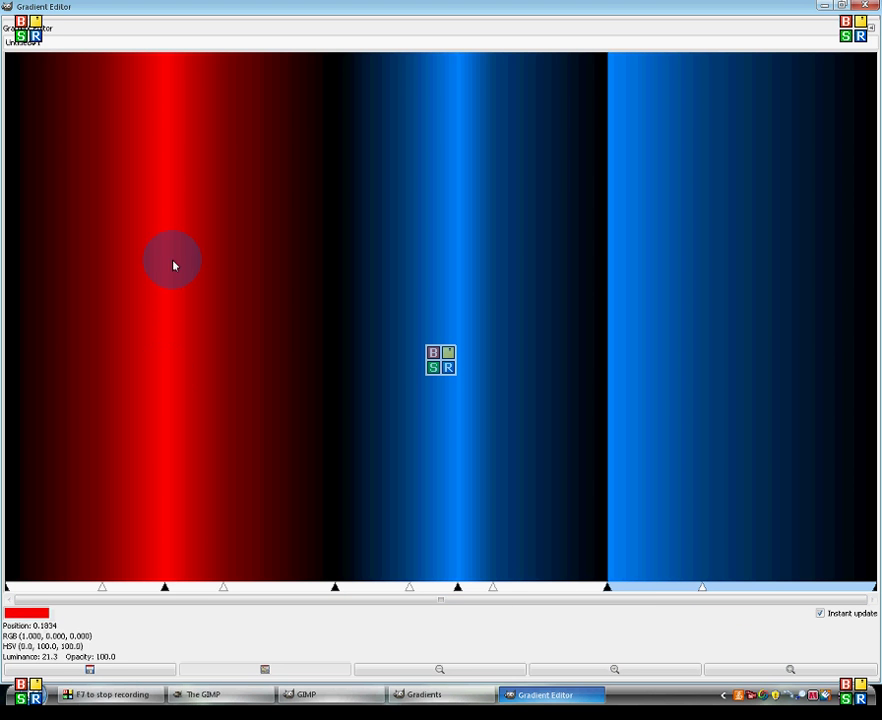
# - Set the last segment's left endpoint colour to black 000000
pyautogui.rightClick(733, 400)
pyautogui.click(668, 433)
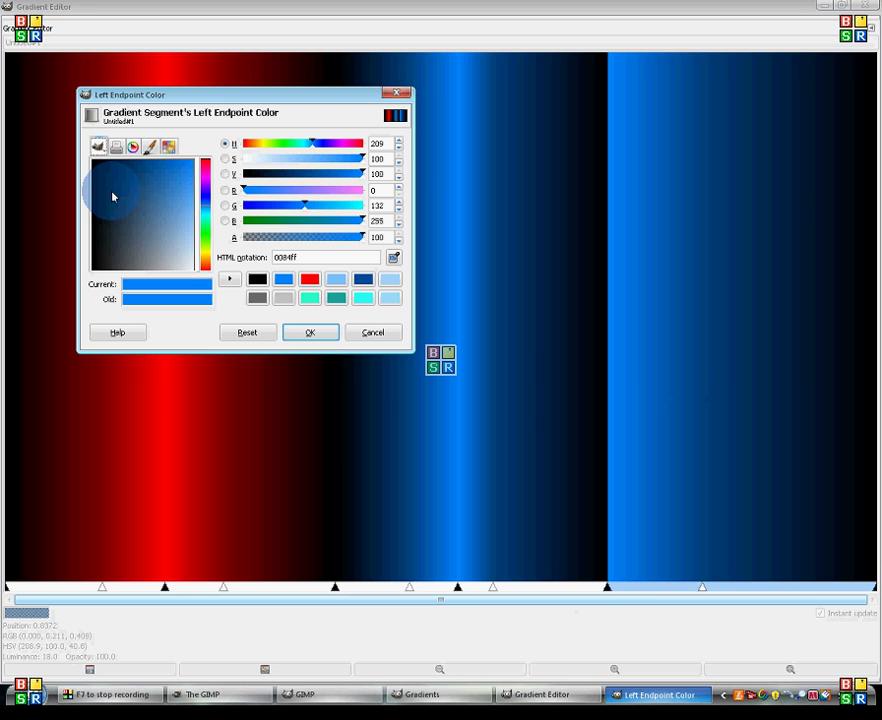
pyautogui.click(257, 279)
pyautogui.click(305, 334)
# - Set the last segment's right endpoint to bright green 66ff00
pyautogui.rightClick(835, 435)
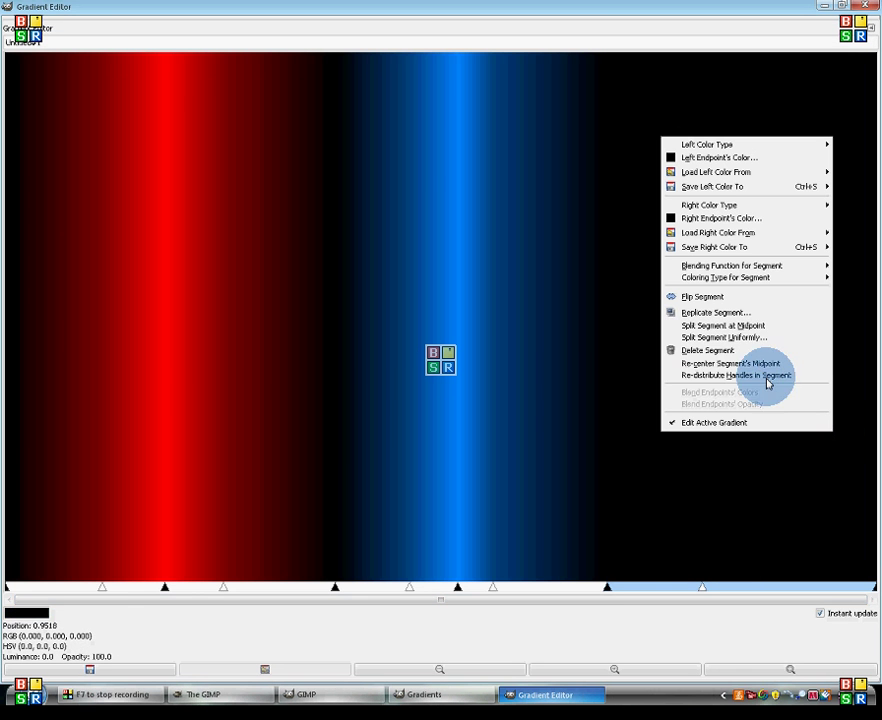
pyautogui.click(720, 218)
pyautogui.click(205, 240)
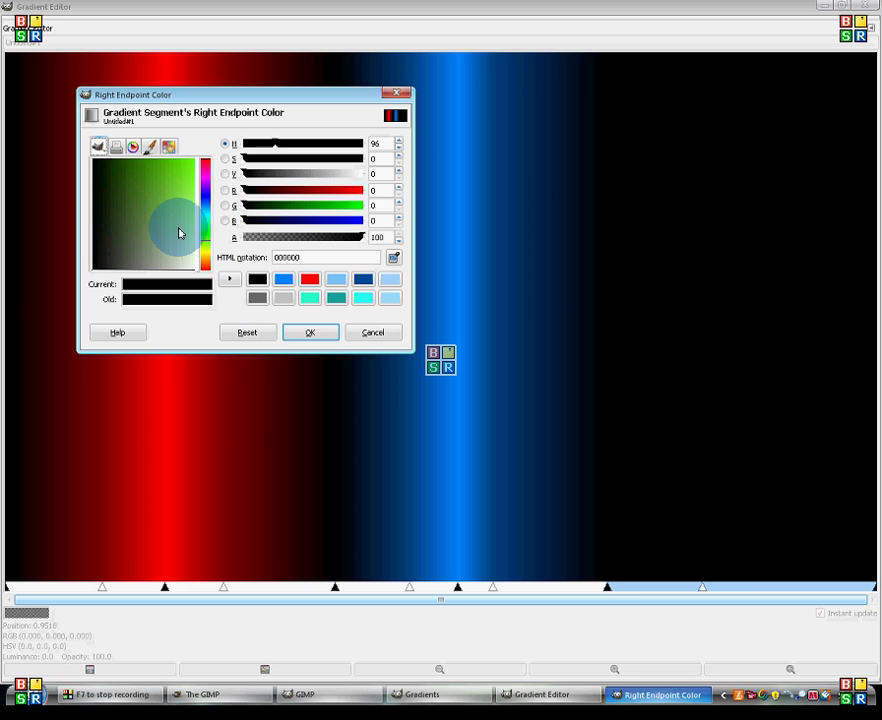
pyautogui.moveTo(179, 233); pyautogui.dragTo(220, 114)
pyautogui.click(318, 336)
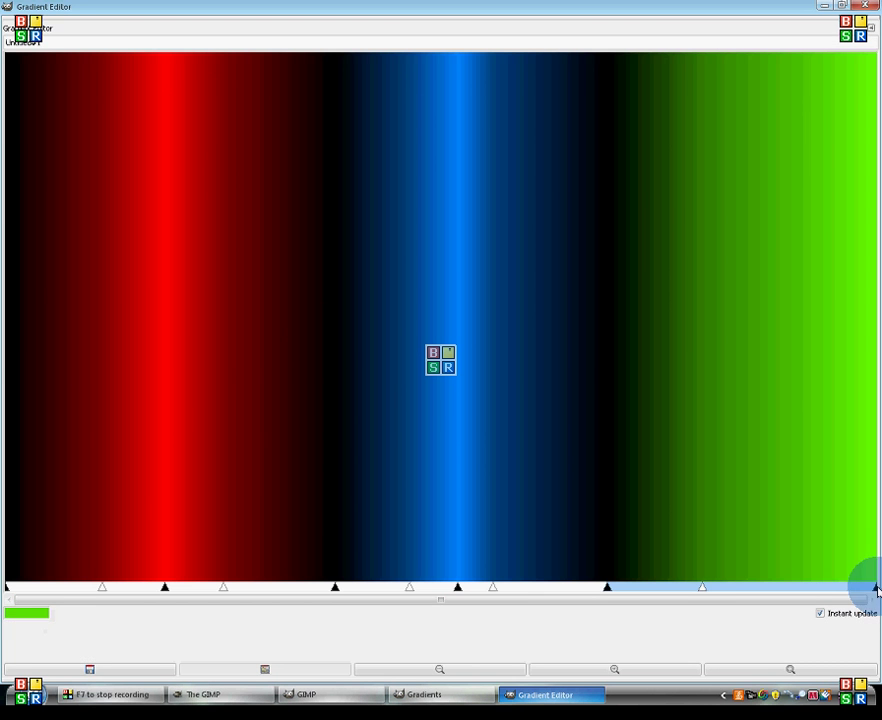
# - Replicate the green segment twice and set the selection's right endpoint to black
pyautogui.rightClick(795, 403)
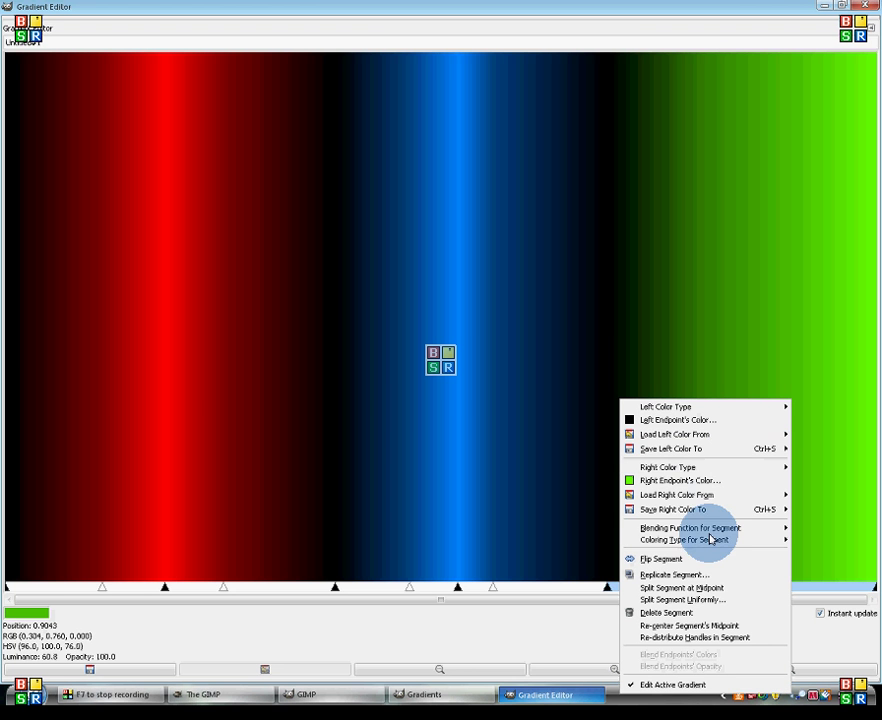
pyautogui.click(740, 575)
pyautogui.click(152, 200)
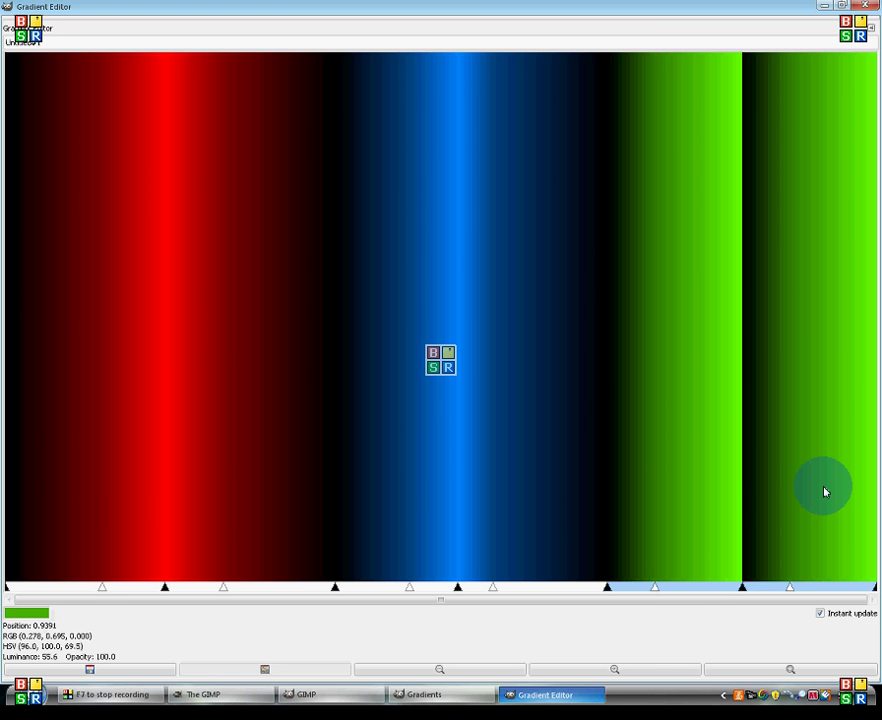
pyautogui.rightClick(821, 393)
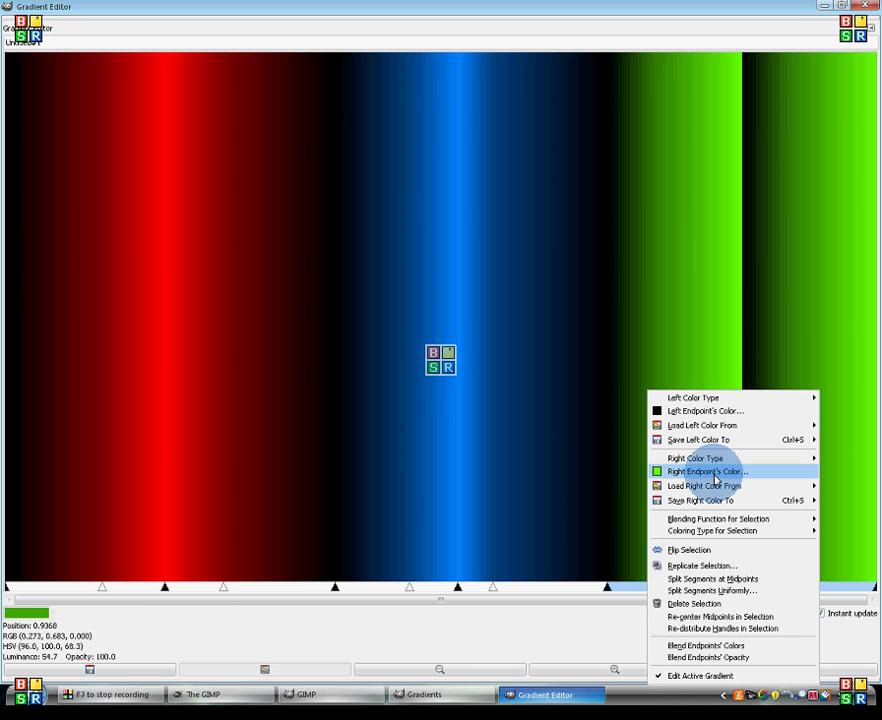
pyautogui.click(845, 624)
pyautogui.rightClick(822, 401)
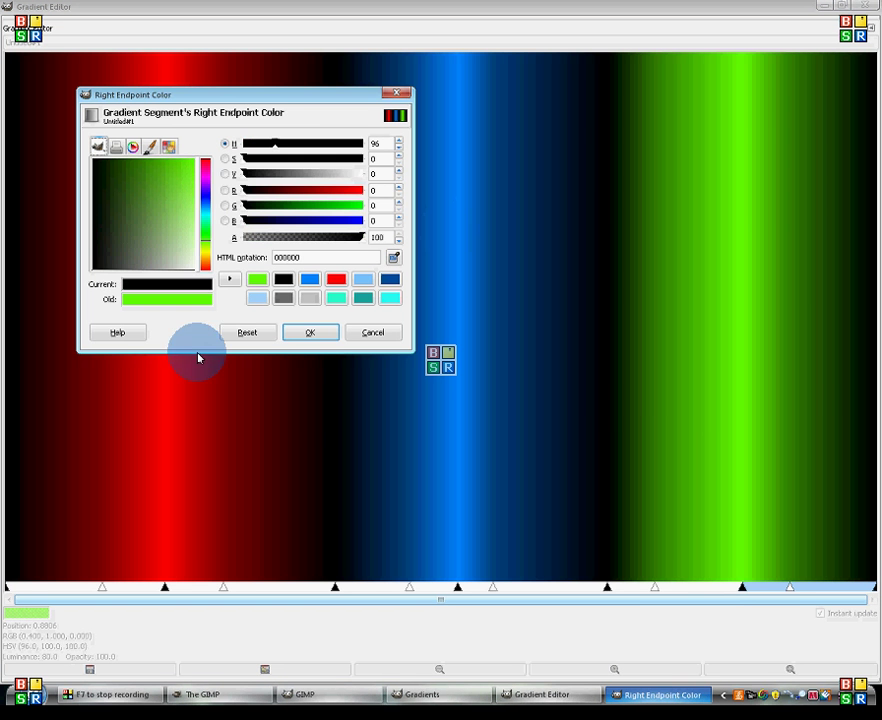
pyautogui.click(310, 332)
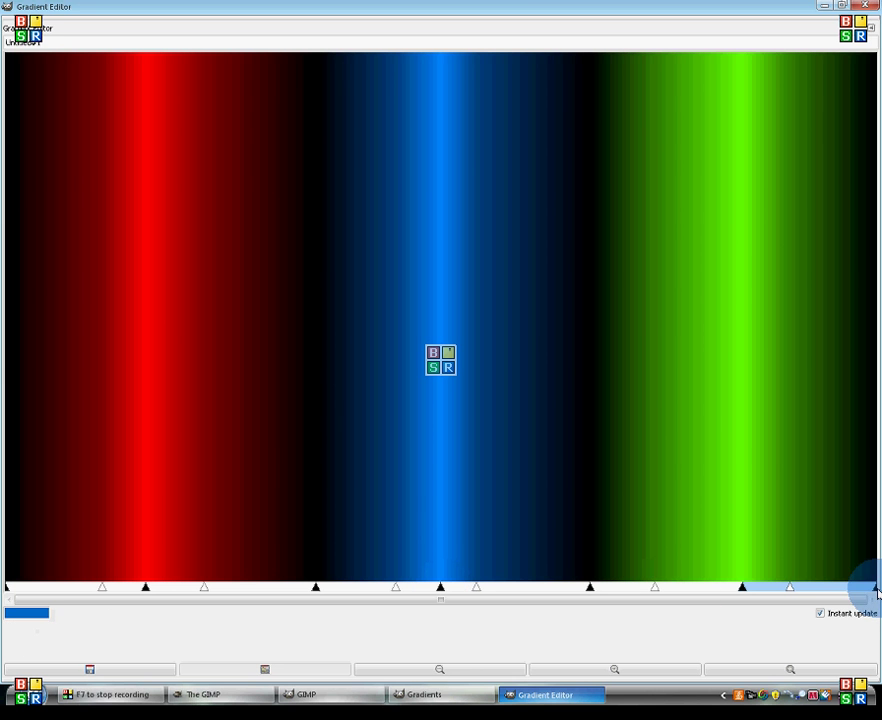
# - Reposition the green beam's stops and midpoint, then close the Gradient Editor
pyautogui.moveTo(745, 594); pyautogui.dragTo(716, 595)
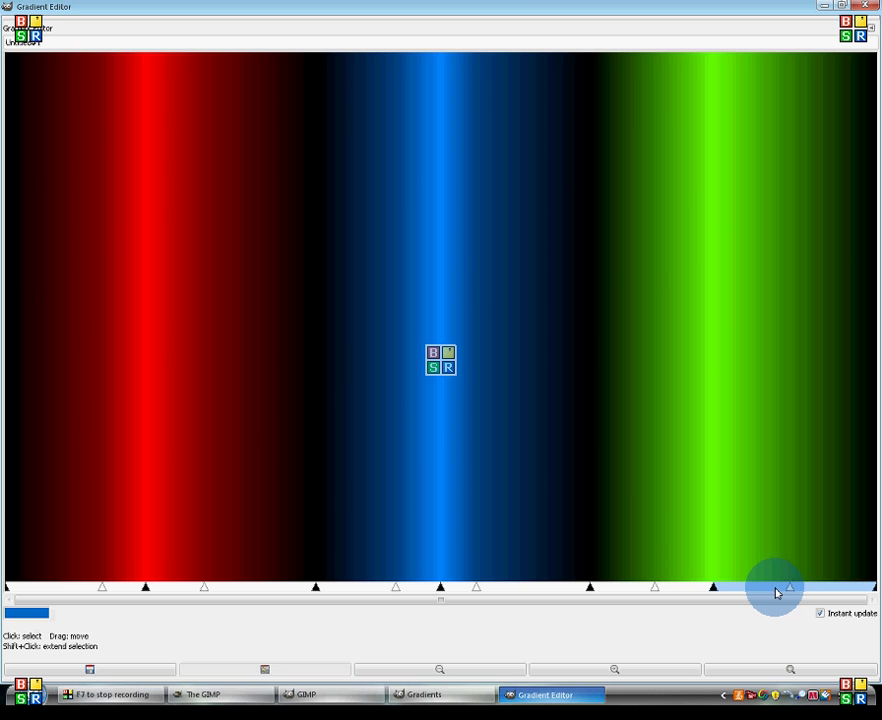
pyautogui.moveTo(777, 593); pyautogui.dragTo(768, 593)
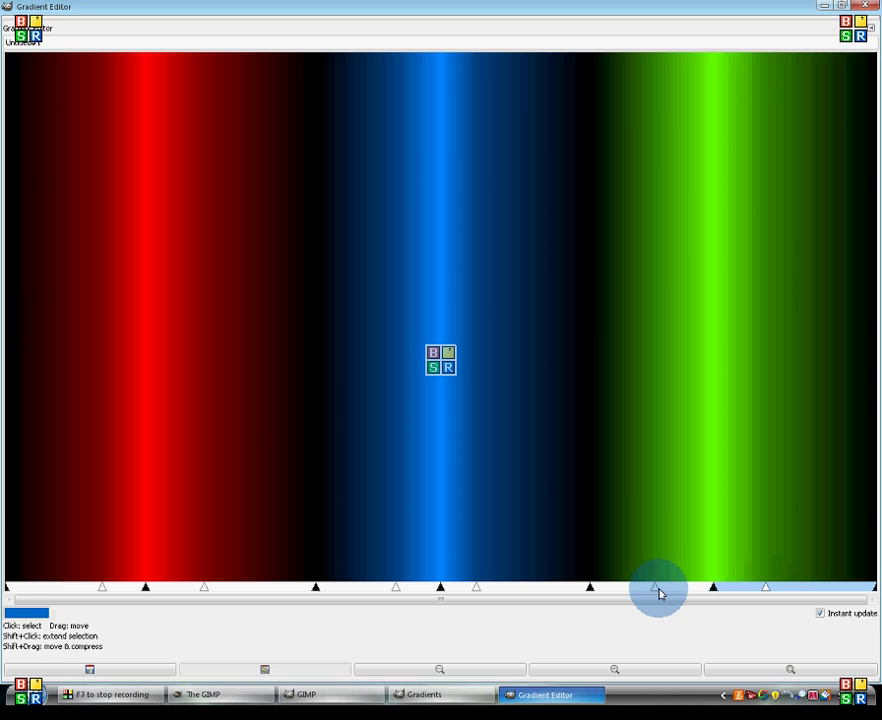
pyautogui.moveTo(660, 593); pyautogui.dragTo(675, 593)
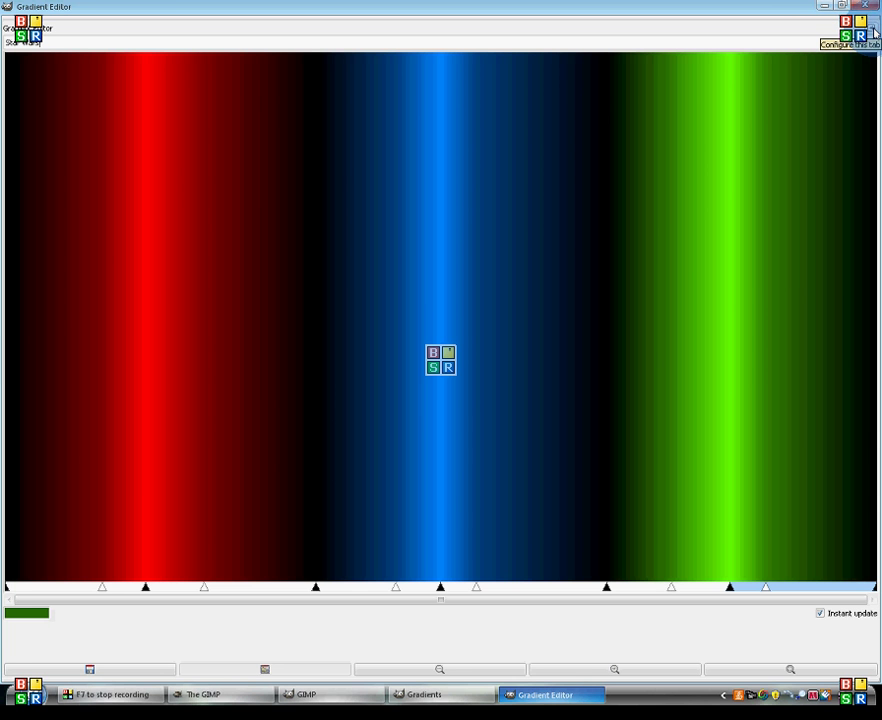
pyautogui.click(871, 6)
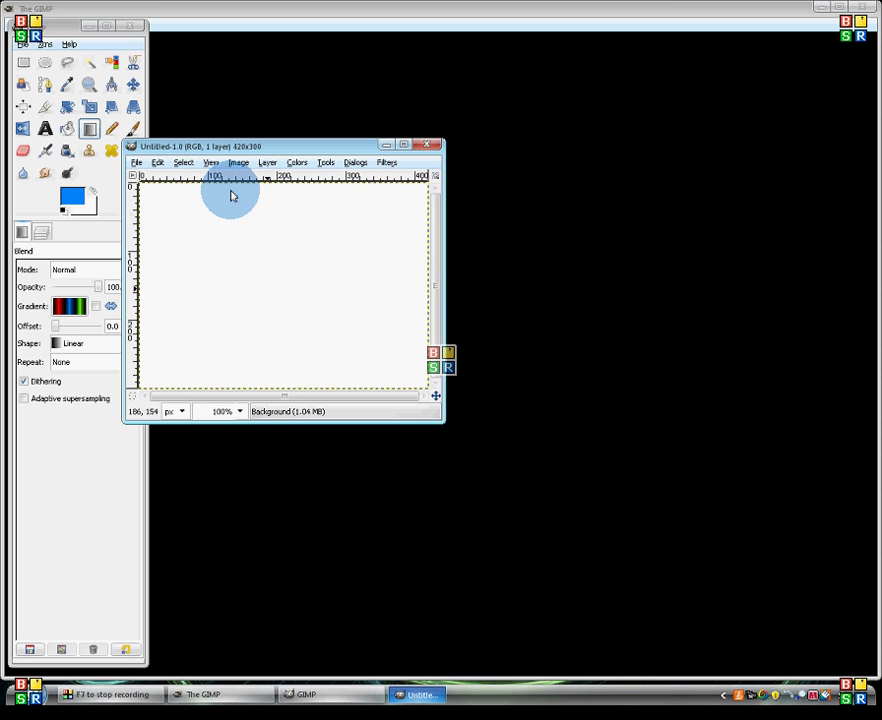
# - Fill the 420×300 test image with diagonal red, blue and green beams, then close it without saving
pyautogui.moveTo(191, 226); pyautogui.dragTo(386, 331)
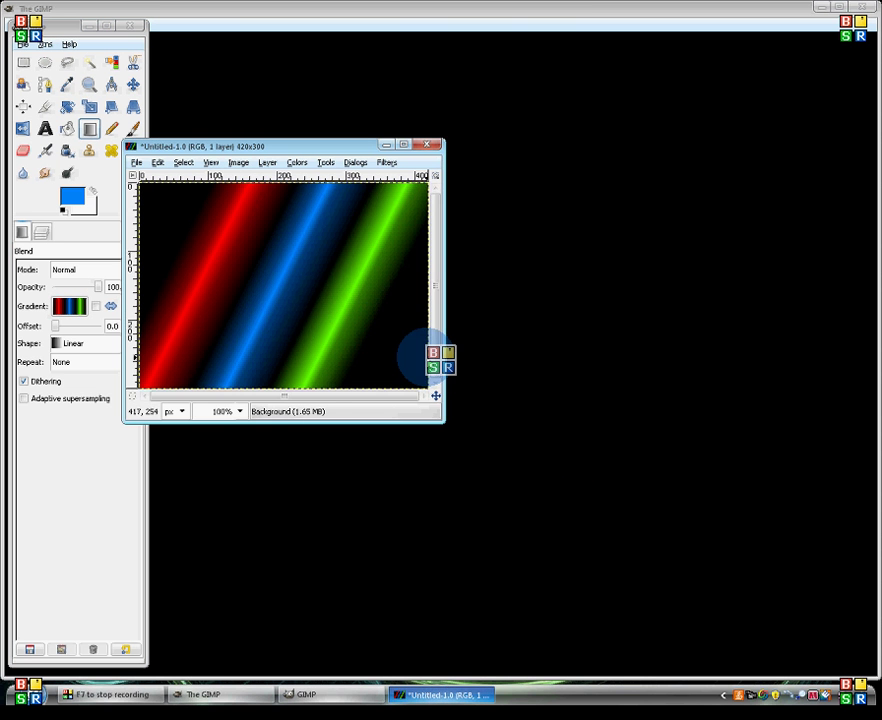
pyautogui.moveTo(148, 190); pyautogui.dragTo(410, 378)
pyautogui.click(427, 145)
pyautogui.click(289, 344)
pyautogui.click(72, 307)
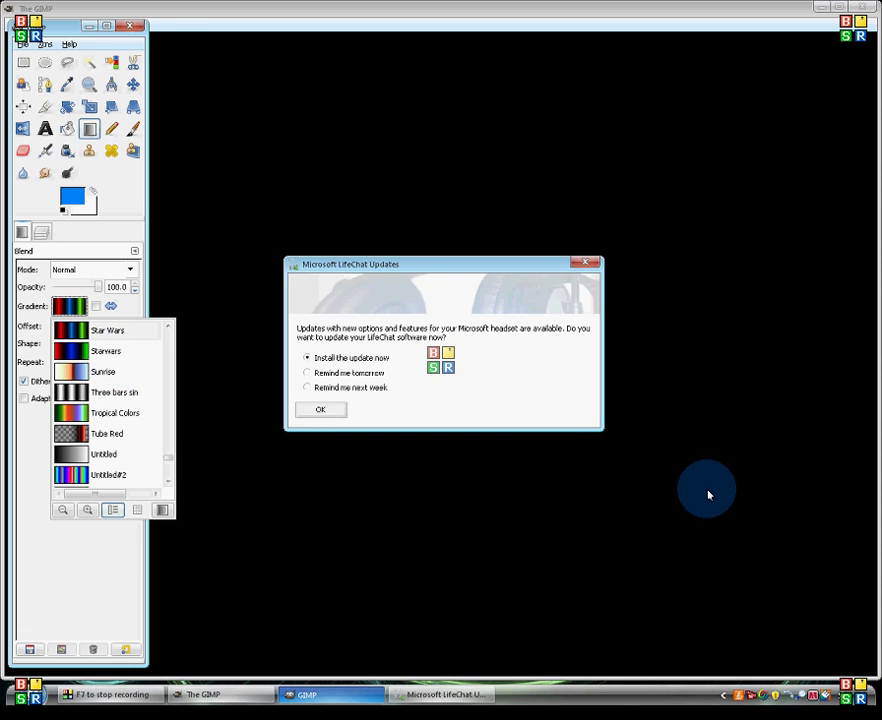
# - Start the LifeChat headset update install, move its progress window aside and return to GIMP
pyautogui.click(709, 492)
pyautogui.click(452, 708)
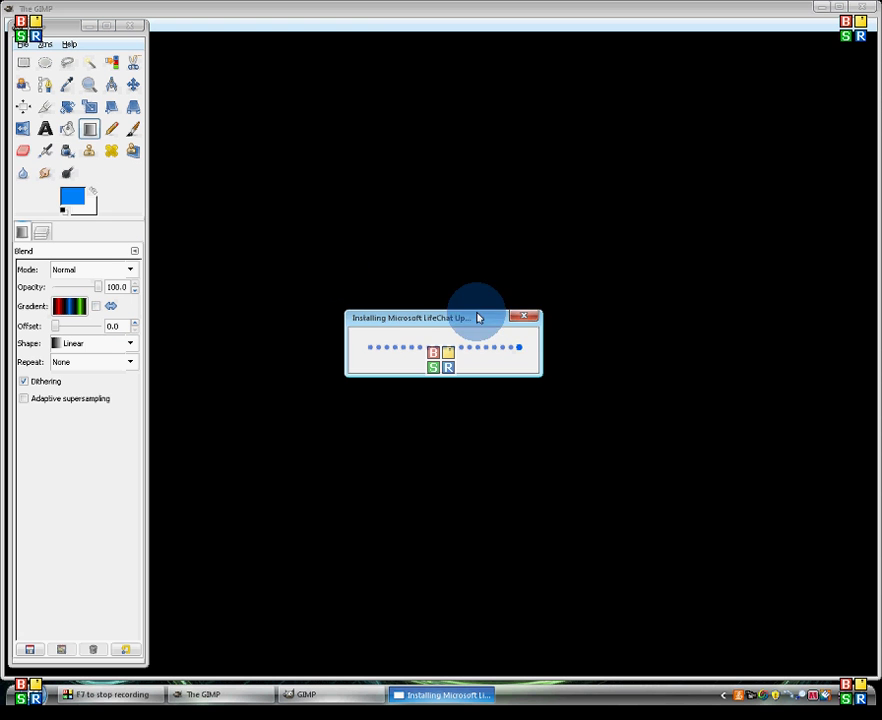
pyautogui.moveTo(429, 332); pyautogui.dragTo(797, 653)
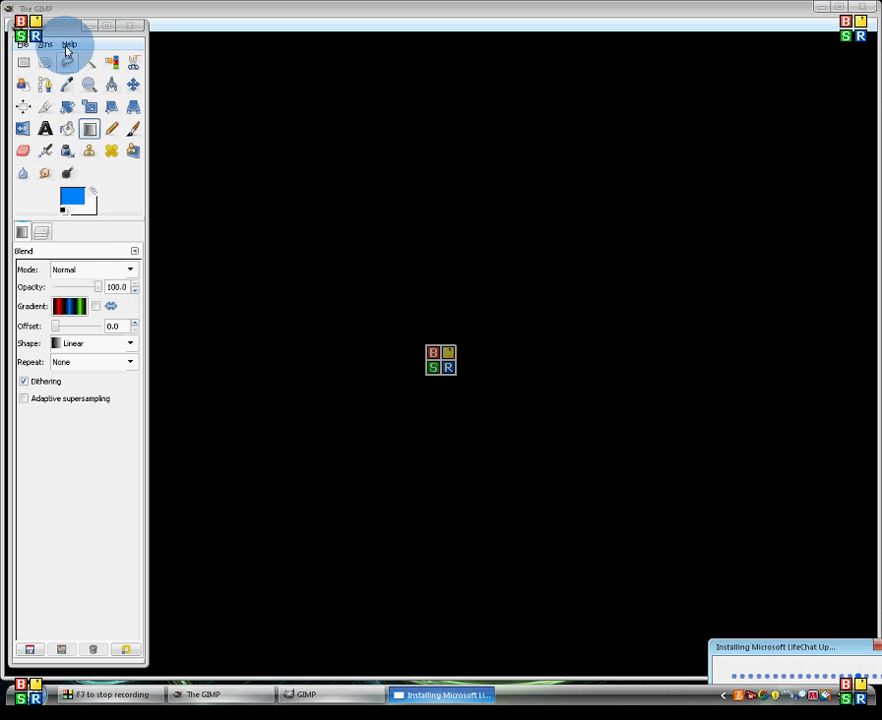
pyautogui.moveTo(65, 30); pyautogui.dragTo(43, 34)
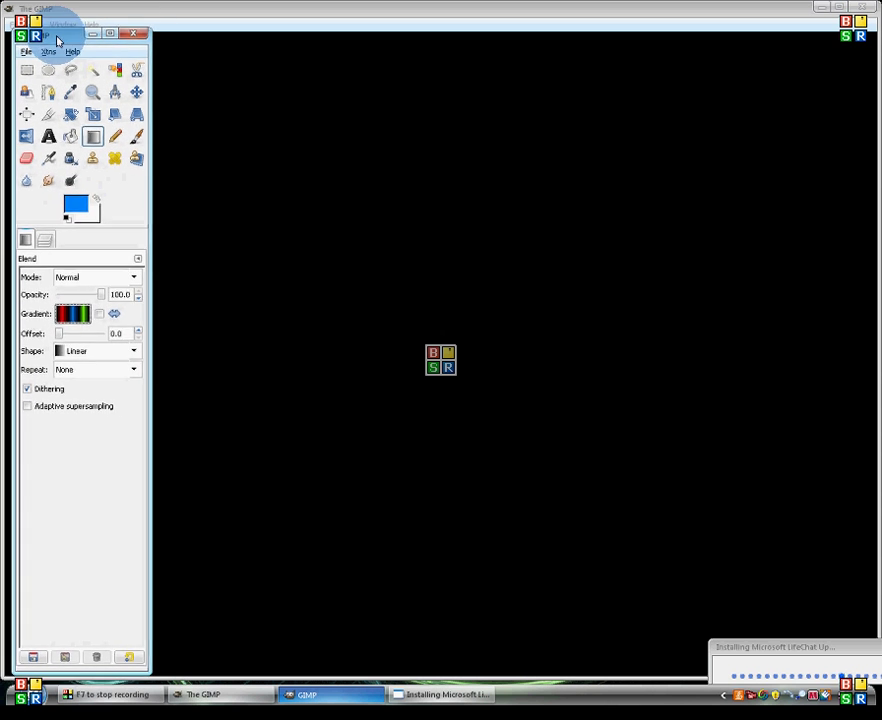
# - Load transparent RGBA as Untitled#1's left colour and drag the midpoint stop to the left end
pyautogui.click(74, 312)
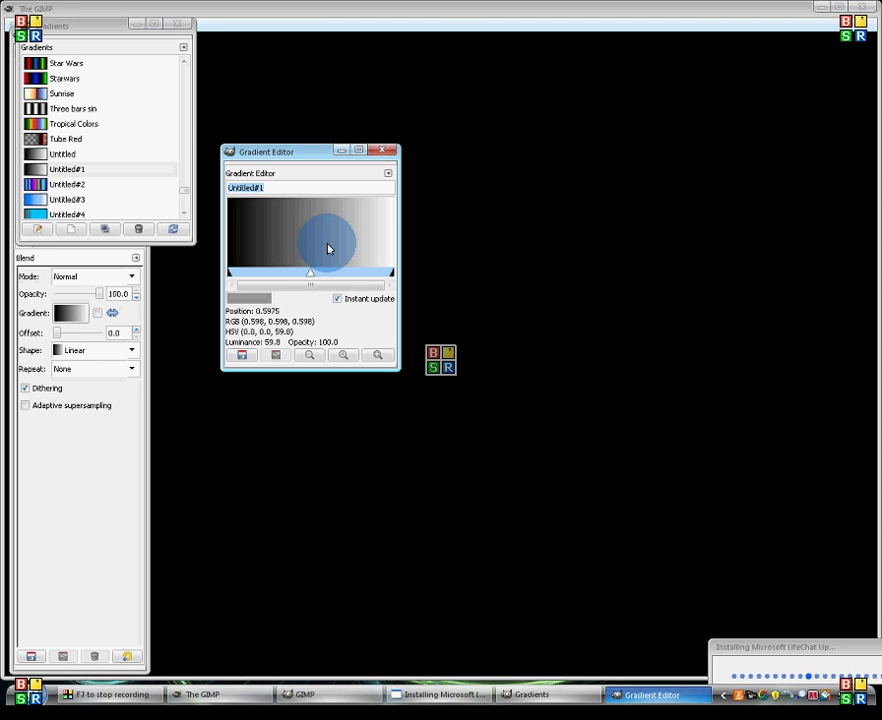
pyautogui.rightClick(328, 248)
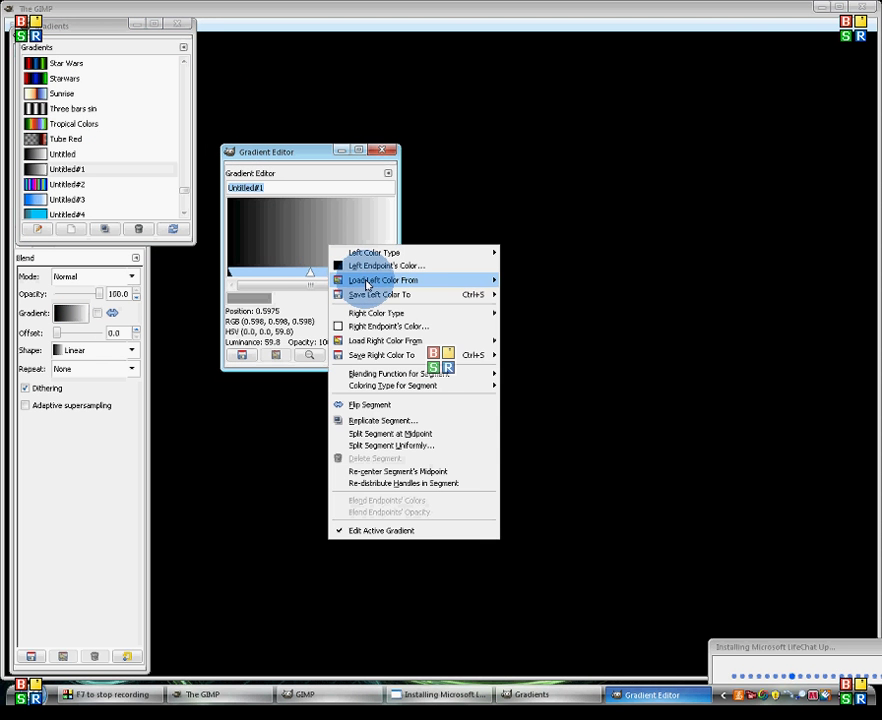
pyautogui.moveTo(367, 285)
pyautogui.click(521, 372)
pyautogui.click(311, 279)
pyautogui.moveTo(311, 279); pyautogui.dragTo(222, 277)
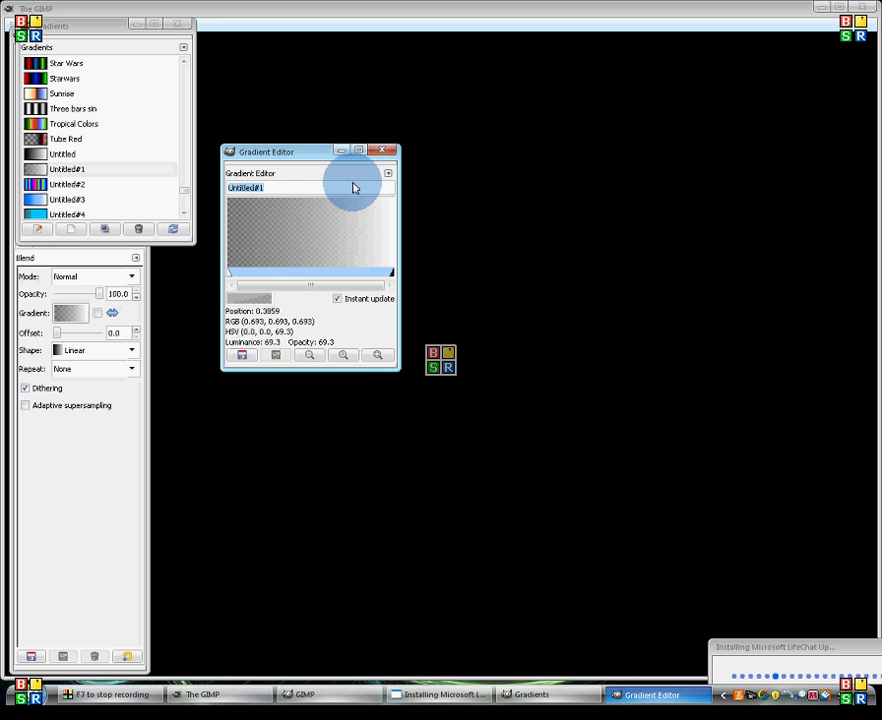
# - Dismiss the segment options menu without changes and close the Gradient Editor
pyautogui.rightClick(297, 223)
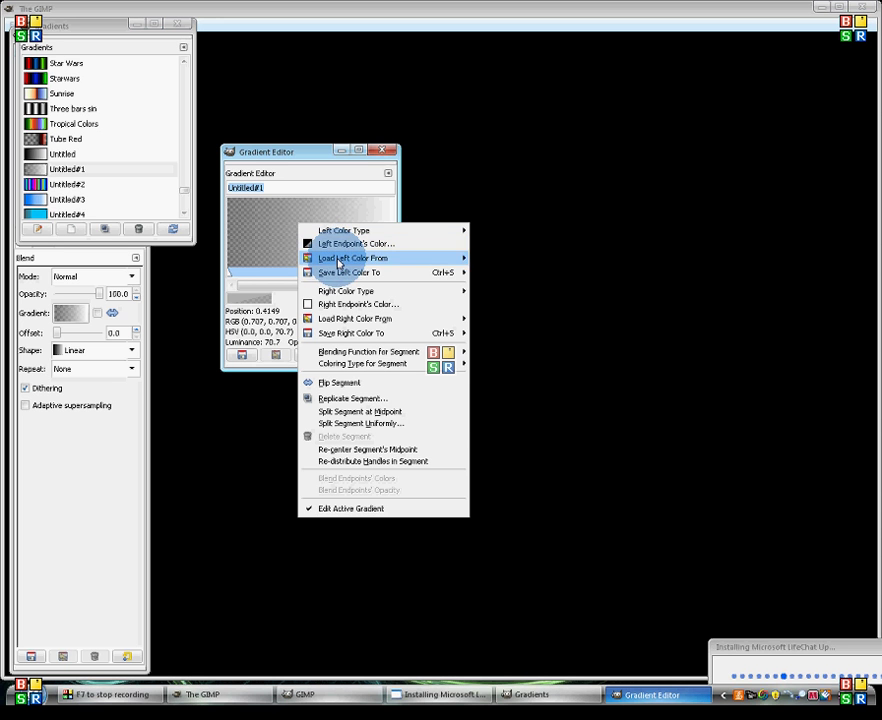
pyautogui.moveTo(339, 258)
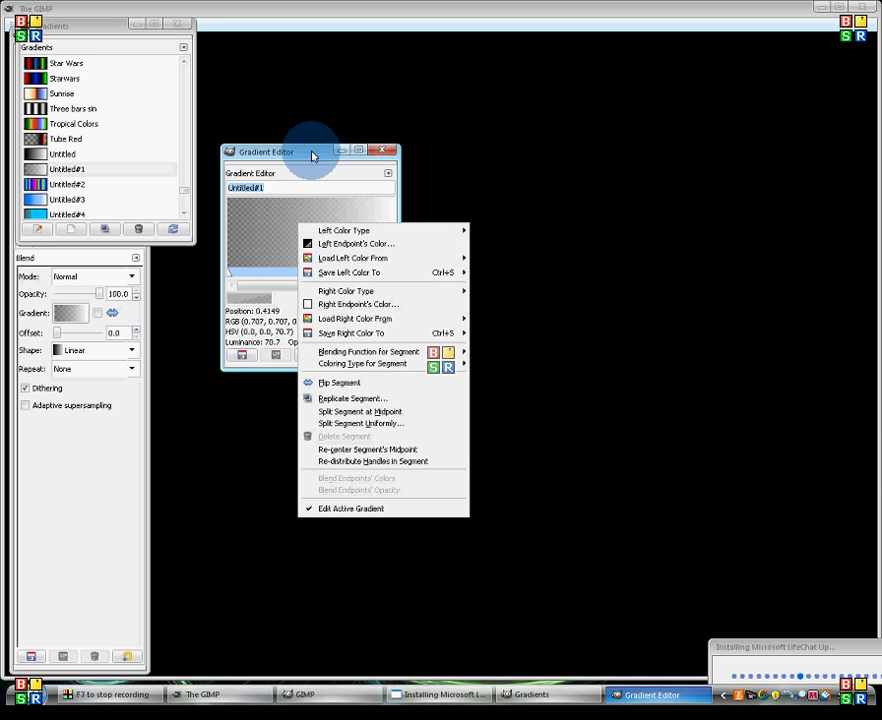
pyautogui.click(390, 155)
pyautogui.click(390, 154)
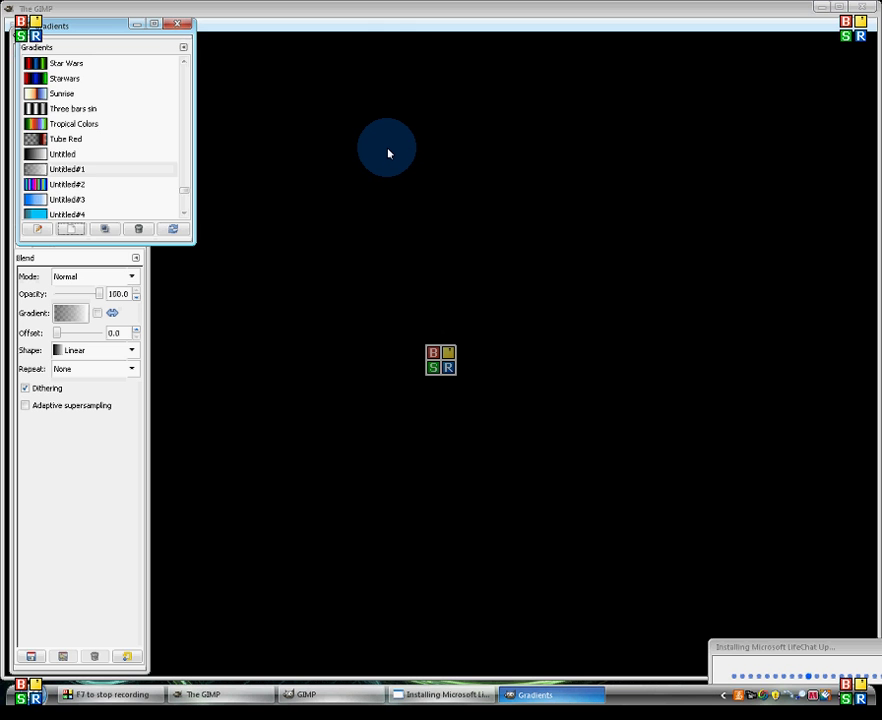